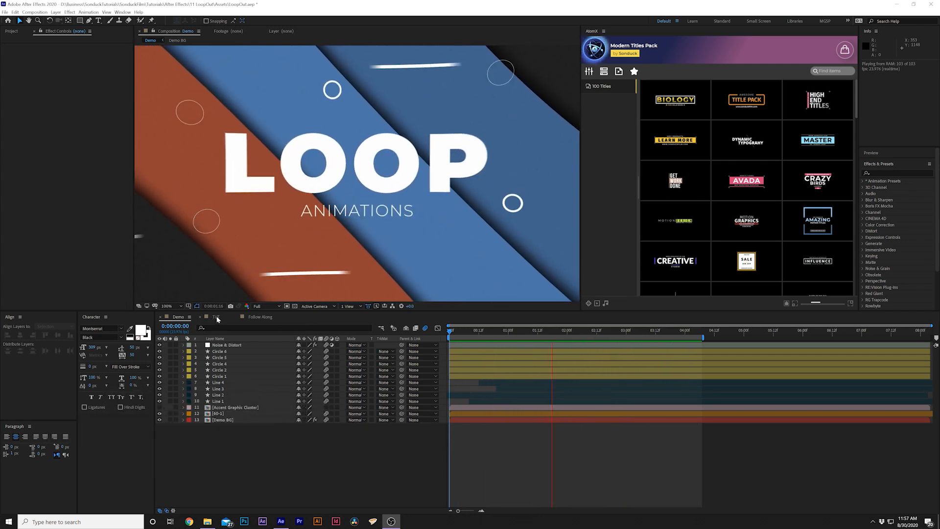
In the TUT composition, draw a short horizontal white line with the Pen tool below the title, near the frame's lower-left area
left_click(216, 317)
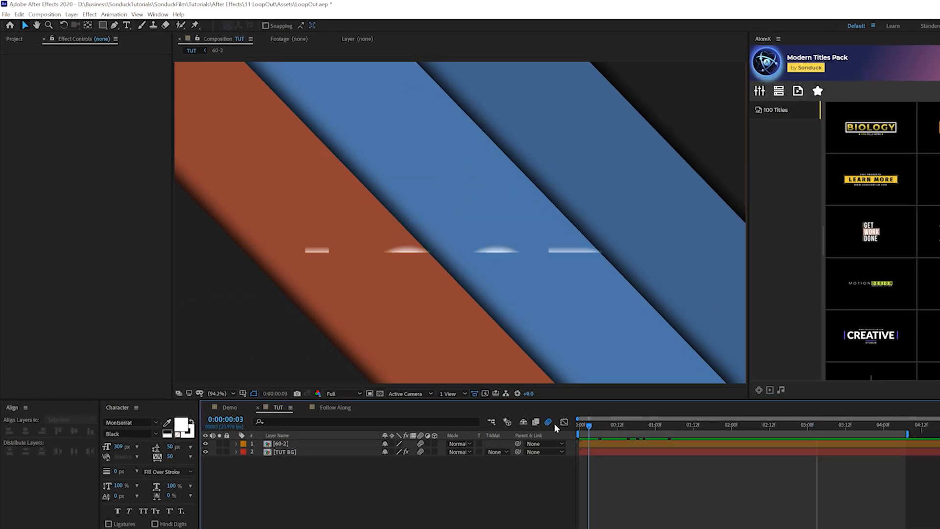
left_click_drag(554, 425, 655, 425)
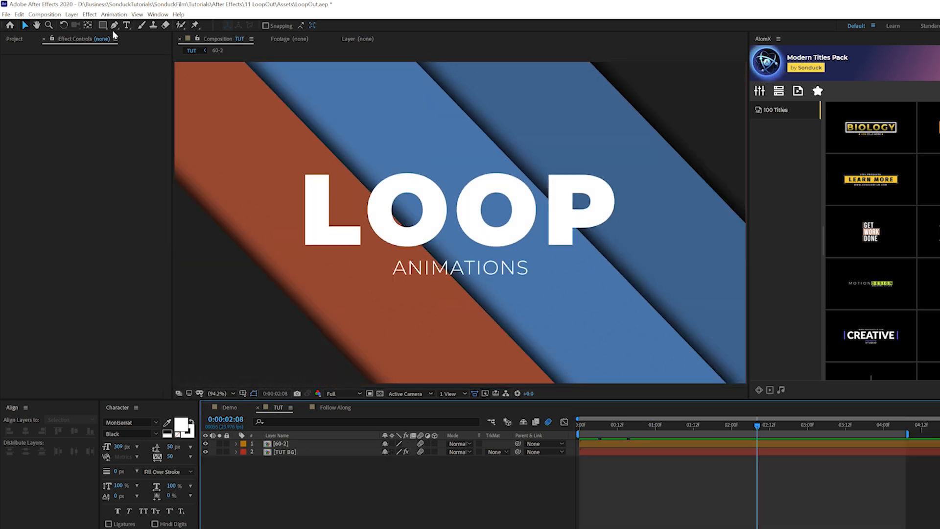
left_click(114, 25)
left_click(254, 310)
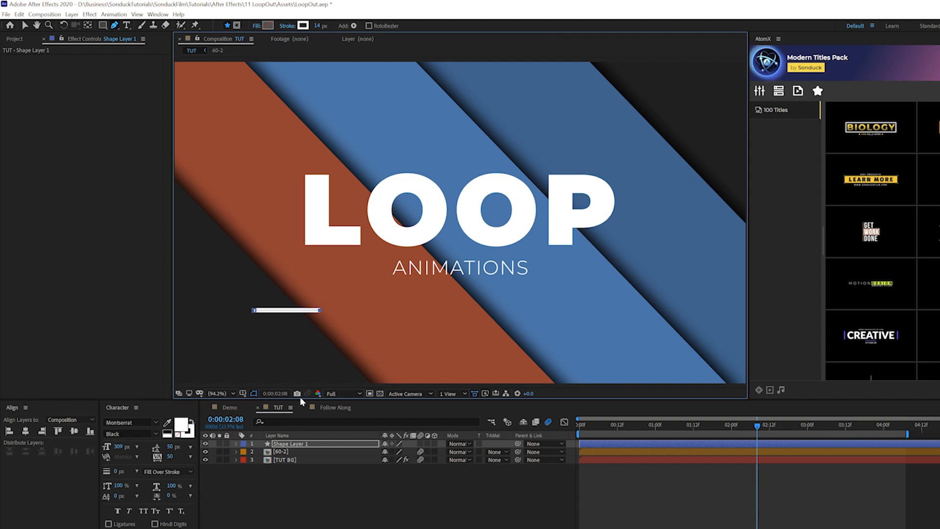
left_click(299, 483)
Move the line off the frame's left edge at 0:00:00:00 and set a Position keyframe at about -180.7, 882.2
left_click(282, 445)
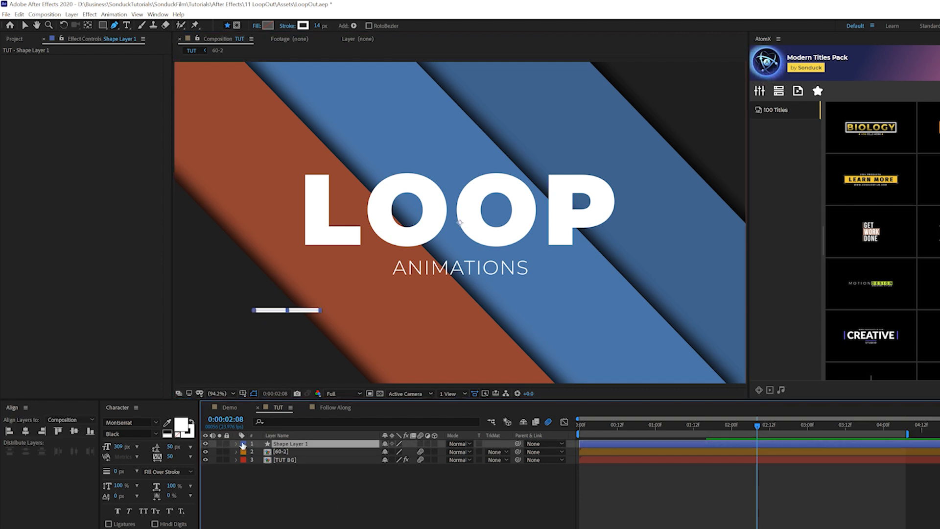
key("p")
scroll(419, 316, "down", 1)
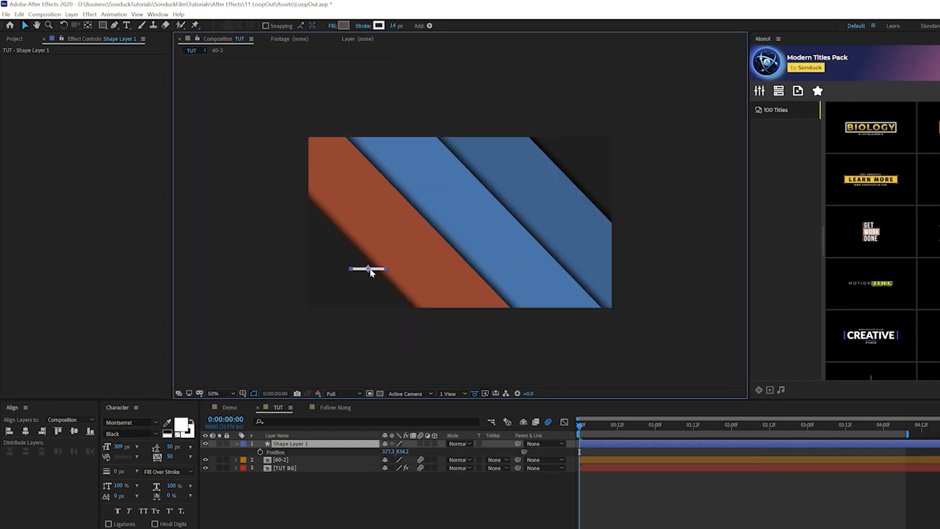
left_click_drag(369, 269, 285, 283)
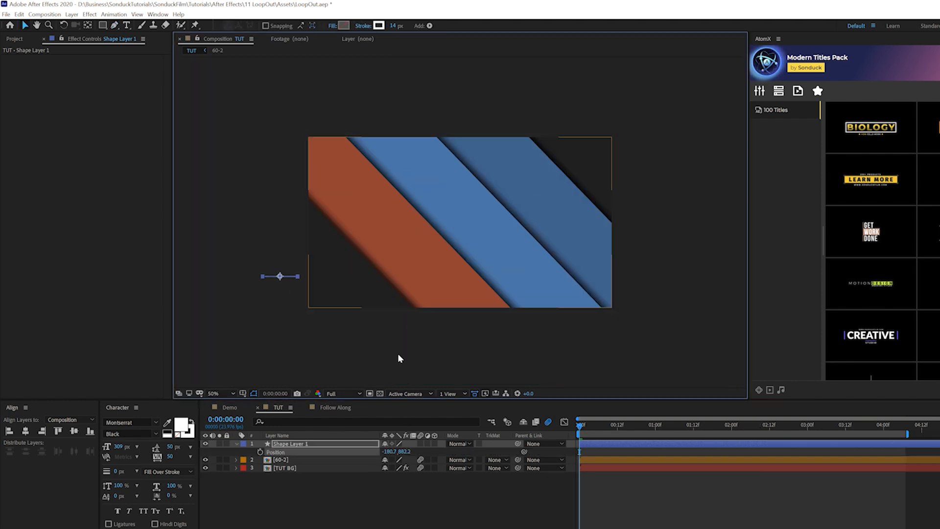
left_click(260, 451)
At 0:00:01:00, move the line past the frame's right edge to about 2105.3, 882.2, and preview the motion
key("space")
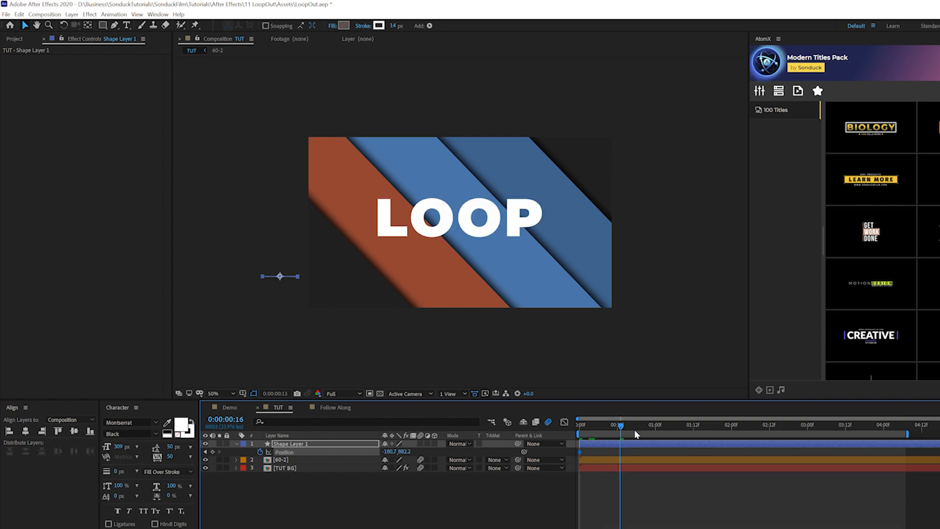
left_click_drag(280, 278, 370, 279)
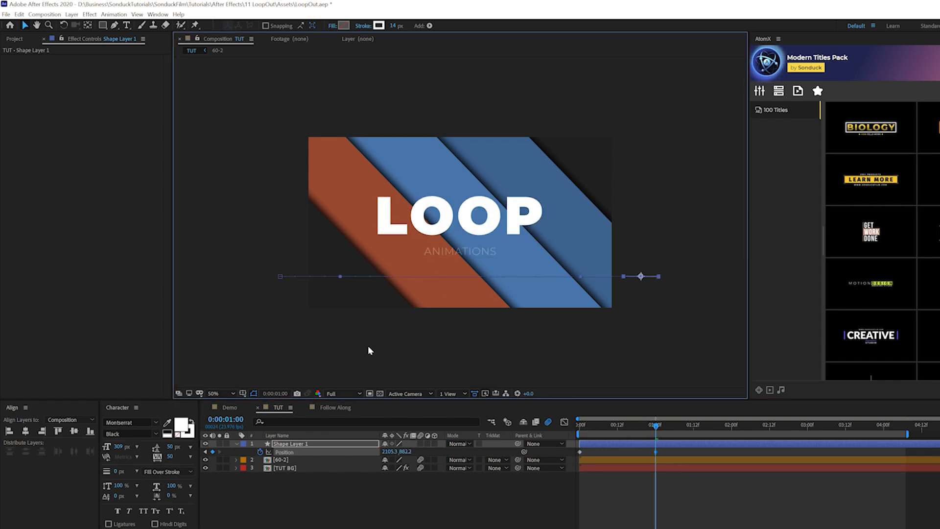
key("space")
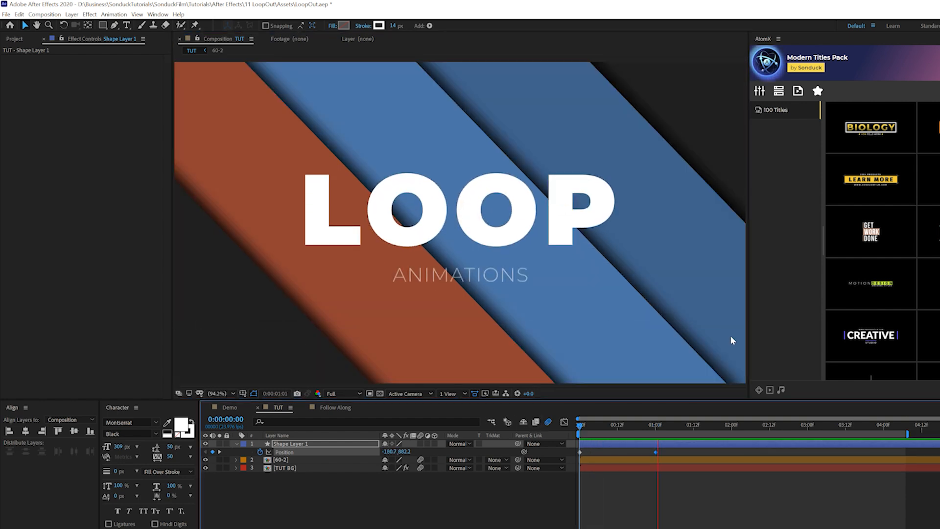
key("space")
left_click_drag(635, 422, 601, 429)
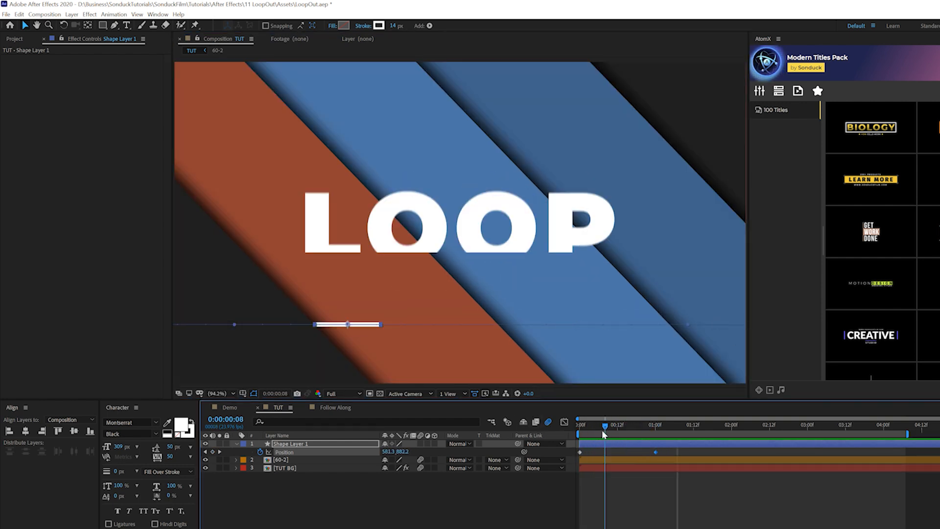
Add a loopOut() expression to the line's Position and play back the looping animation
left_click(260, 451, "alt")
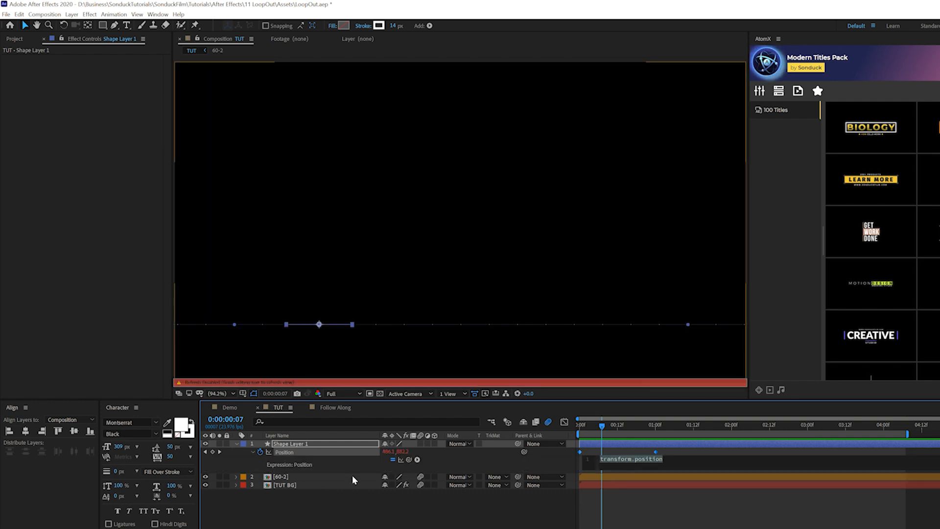
type("loopOut")
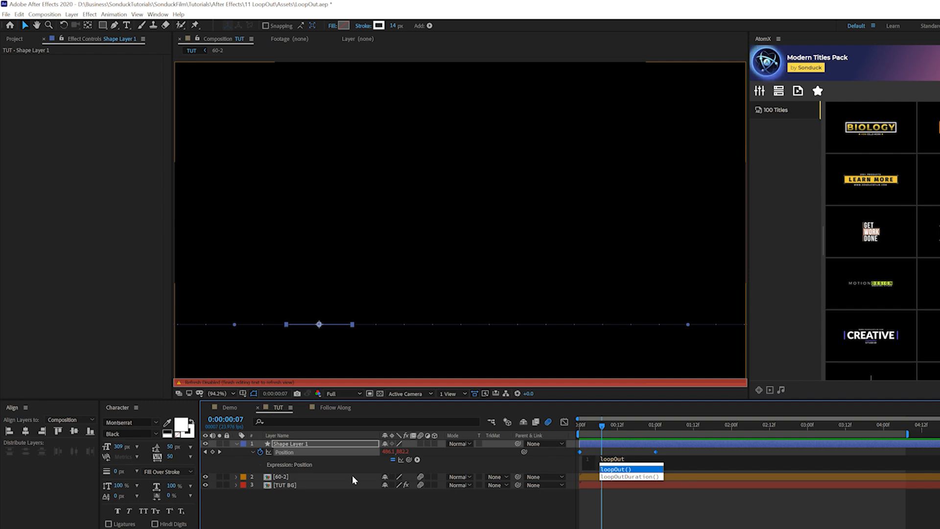
key("Return")
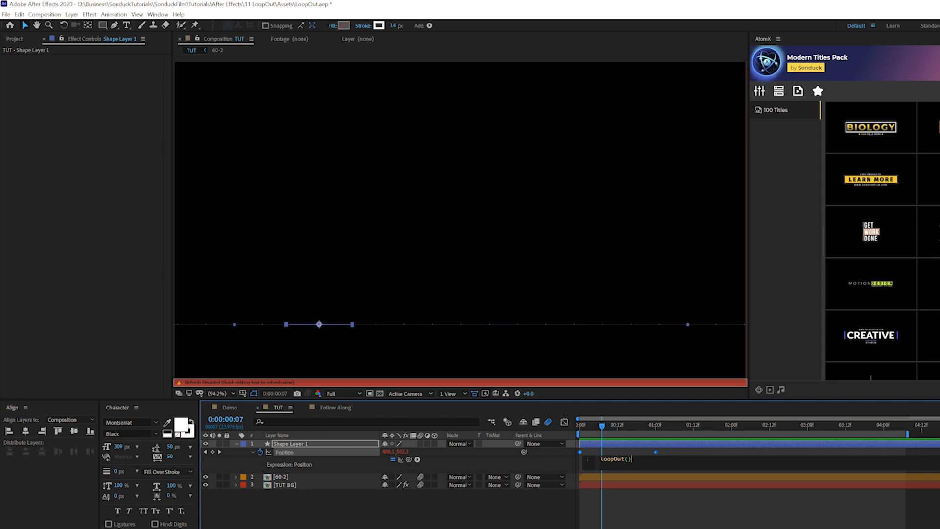
left_click(557, 458)
left_click_drag(589, 423, 542, 424)
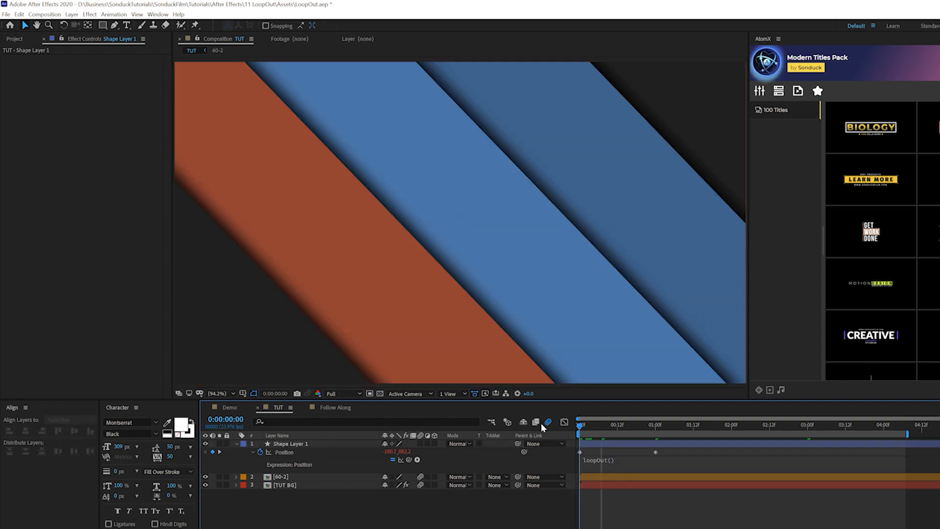
key("space")
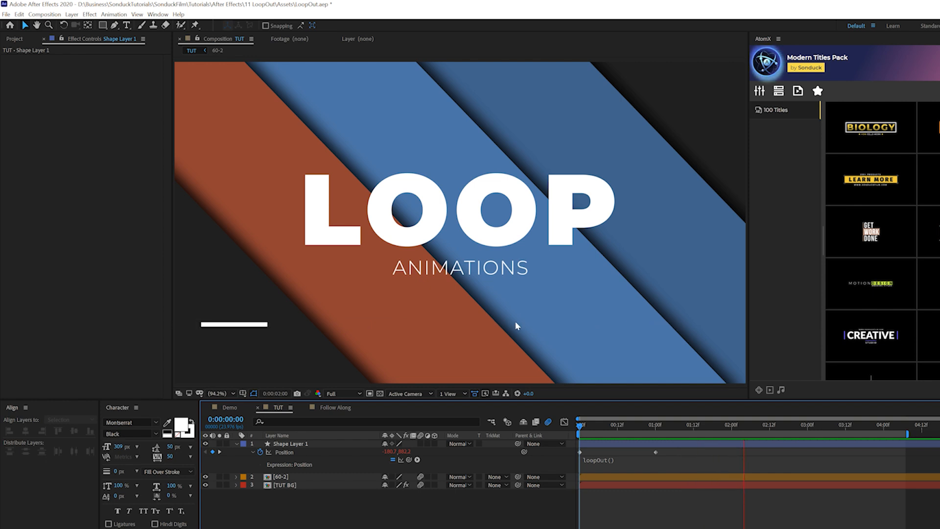
key("space")
Duplicate Shape Layer 1 and, with its Position keyframes selected, raise the original line's whole path to about Y 766
scroll(503, 306, "down", 1)
left_click_drag(640, 428, 682, 409)
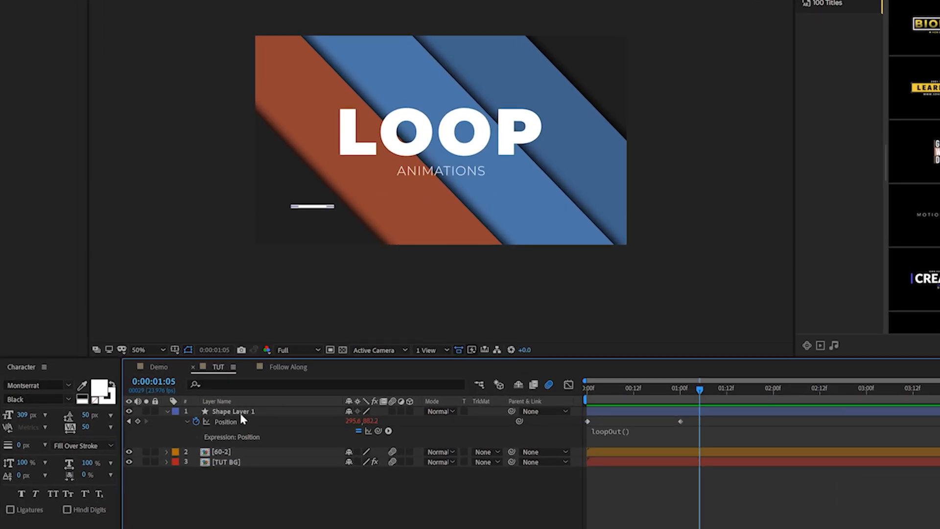
left_click(243, 413)
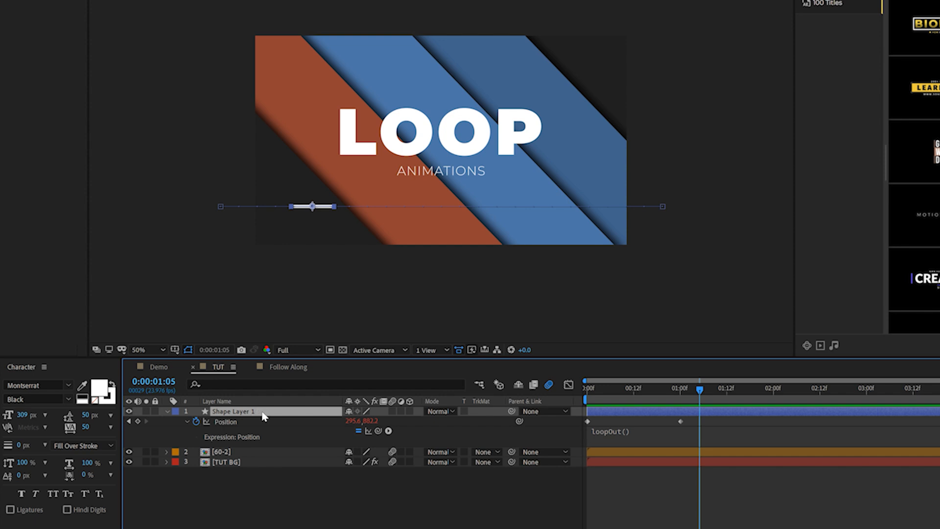
key("ctrl+d")
key("j")
left_click_drag(725, 430, 518, 447)
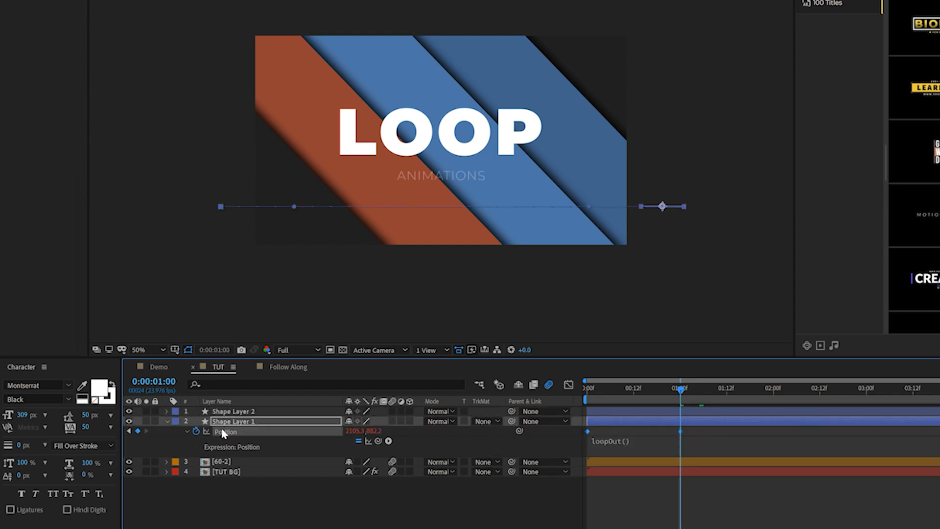
left_click_drag(659, 208, 660, 190)
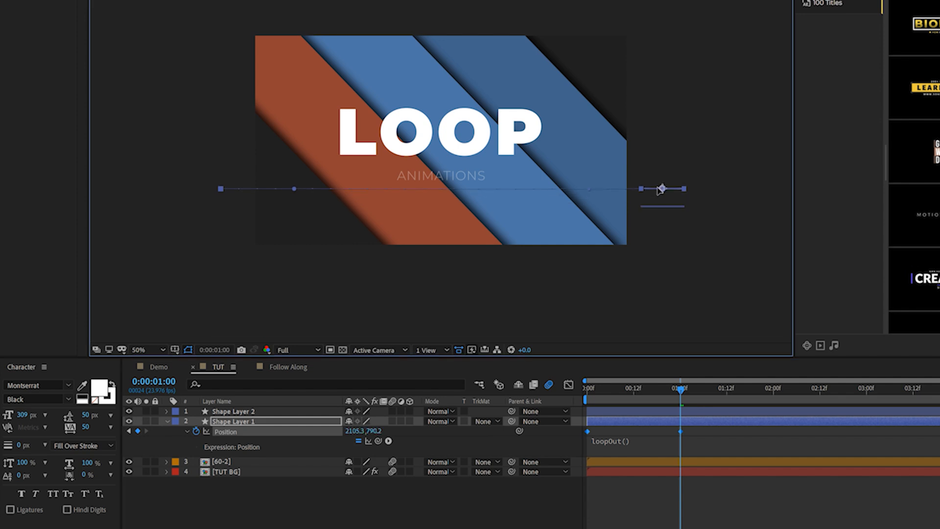
Offset Shape Layer 2 in time so it starts about 6 frames in, and play back the staggered lines
left_click(546, 521)
left_click_drag(610, 387, 436, 385)
key("space")
left_click(643, 411)
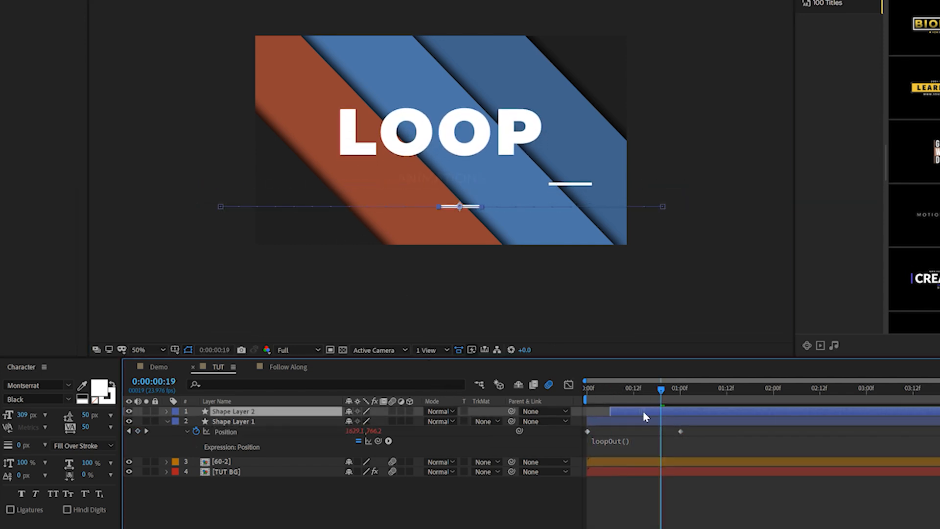
left_click_drag(608, 387, 462, 396)
key("space")
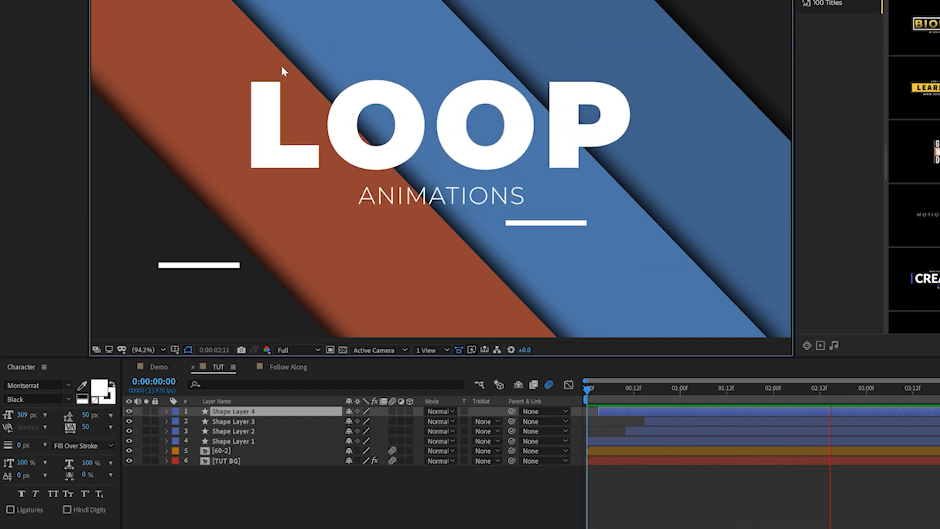
Scrub through the TUT composition to check how the four looping lines move around the title
key("space")
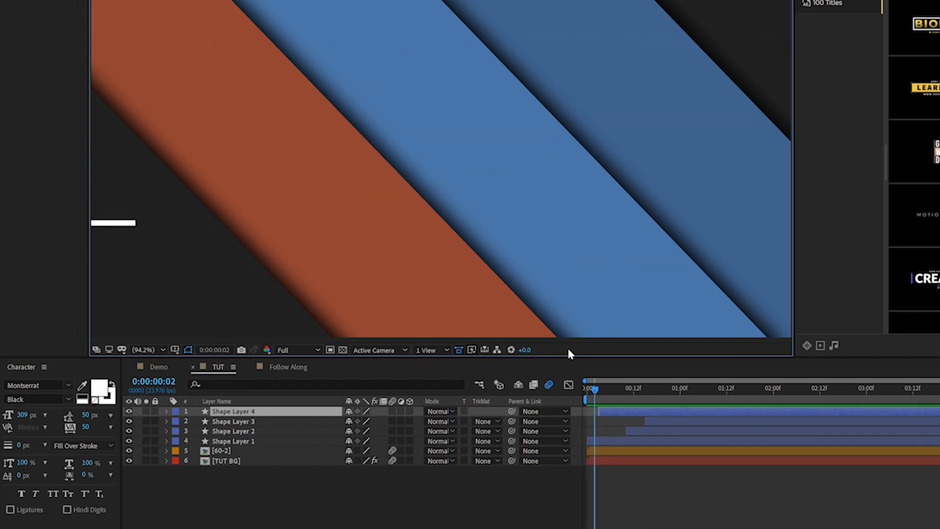
left_click_drag(631, 390, 821, 406)
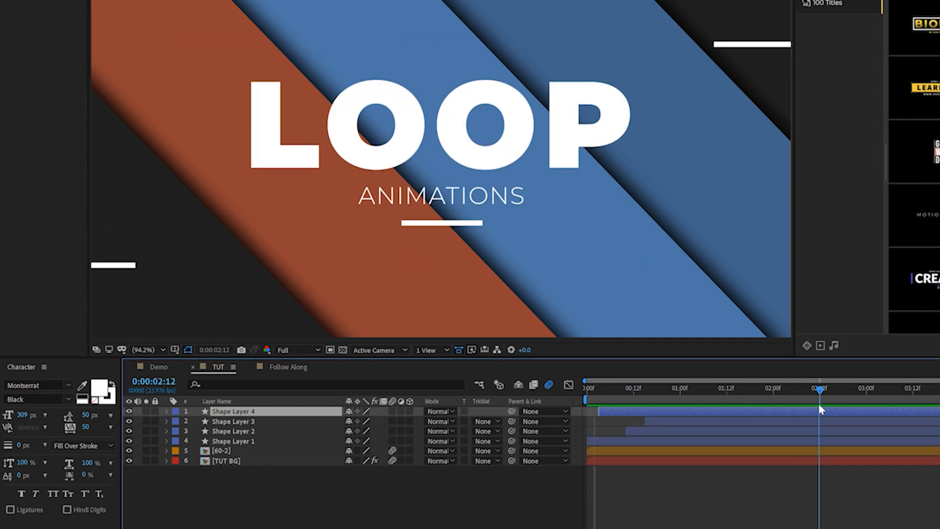
key("ctrl+shift+a")
left_click_drag(751, 394, 882, 380)
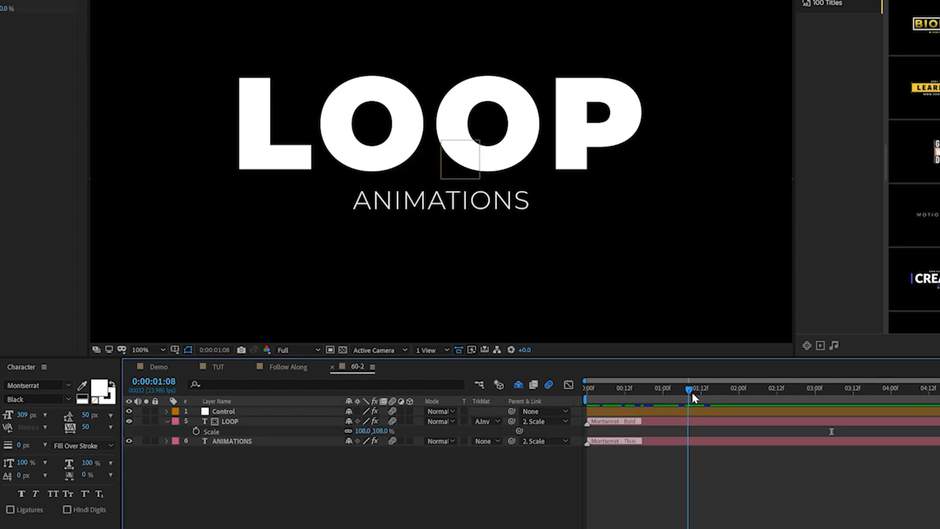
In the 60-2 composition, keyframe the LOOP text layer's Scale from 108% at 0:00:01:09 to 146% at 0:00:02:06
mouse_move(692, 393)
left_mouse_down()
mouse_move(590, 392)
mouse_move(690, 396)
left_mouse_up()
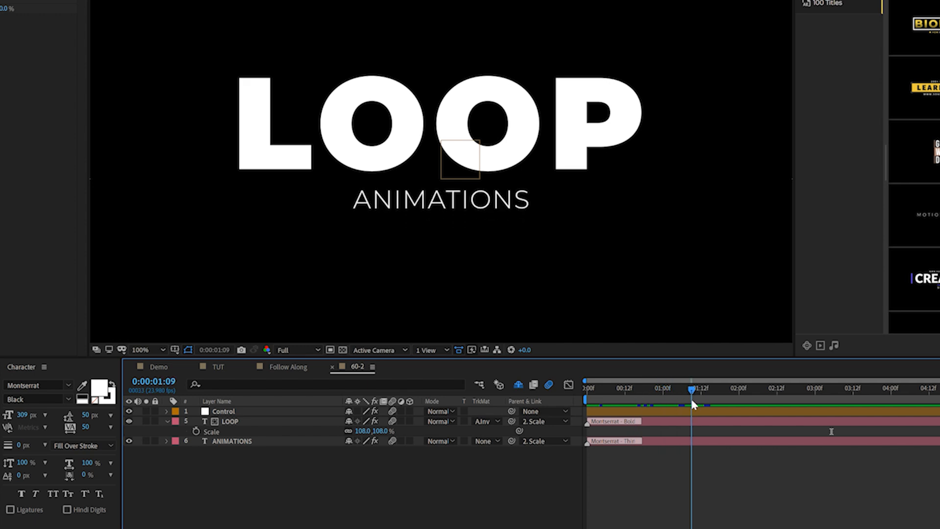
left_click(195, 430)
left_click_drag(702, 392, 758, 390)
left_click_drag(362, 433, 386, 434)
left_click_drag(648, 394, 758, 392)
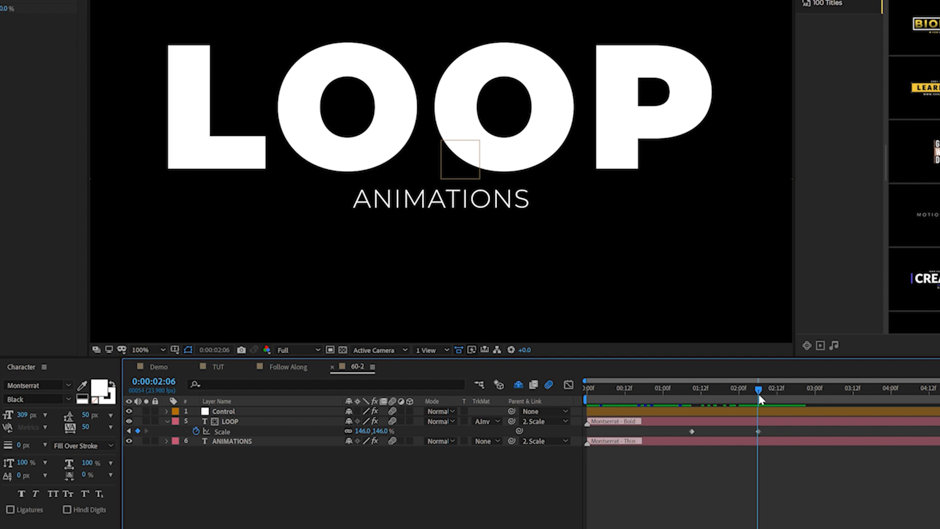
Add the expression loopOut("pingpong") to the LOOP layer's Scale and play back the pulsing text
left_click(196, 430, "alt")
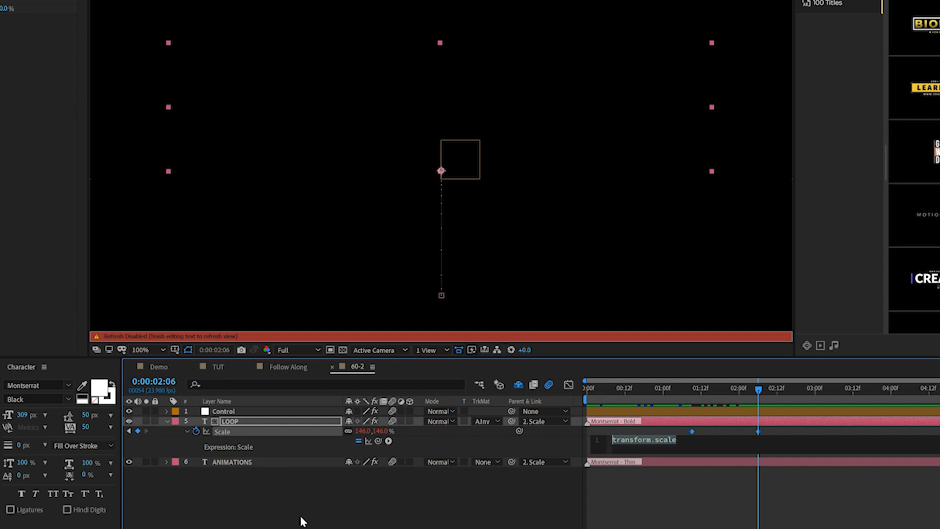
type("loopOu")
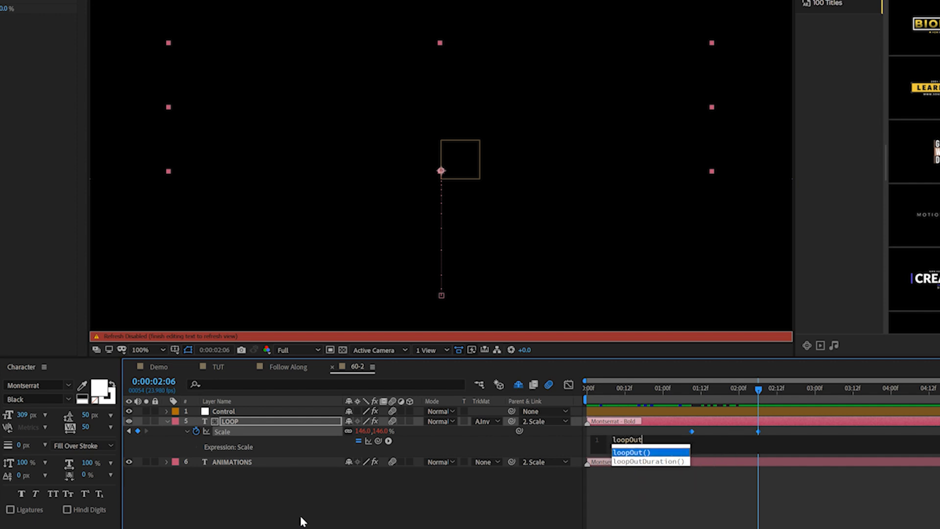
type("t")
key("Return")
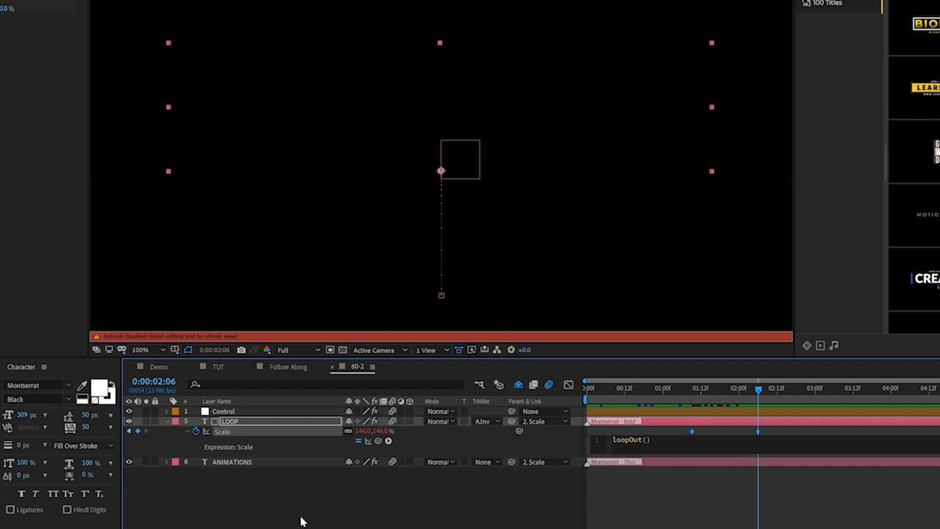
type("\"pingpong")
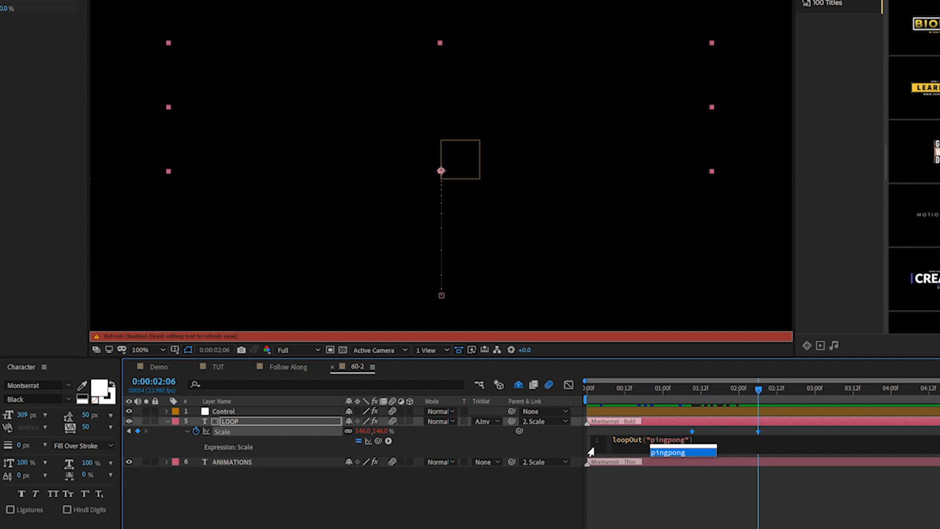
left_click(675, 449)
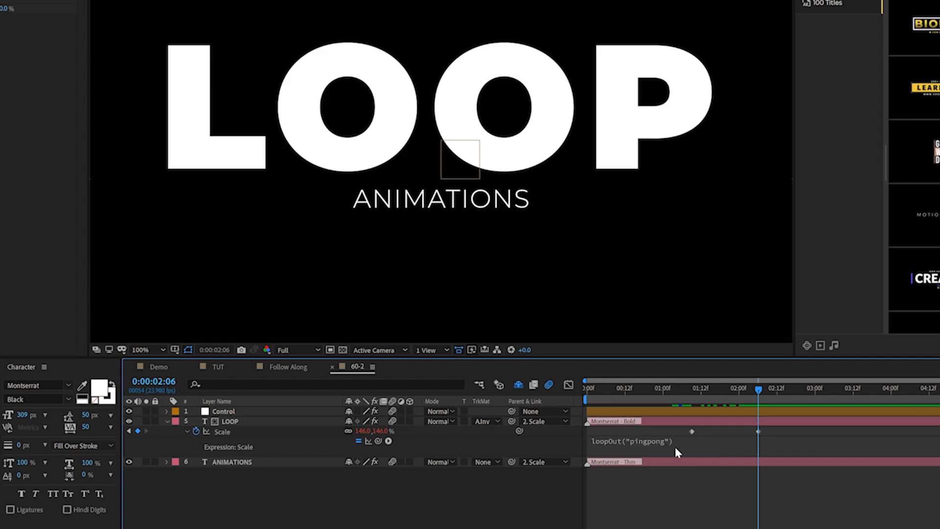
left_click_drag(715, 385, 924, 398)
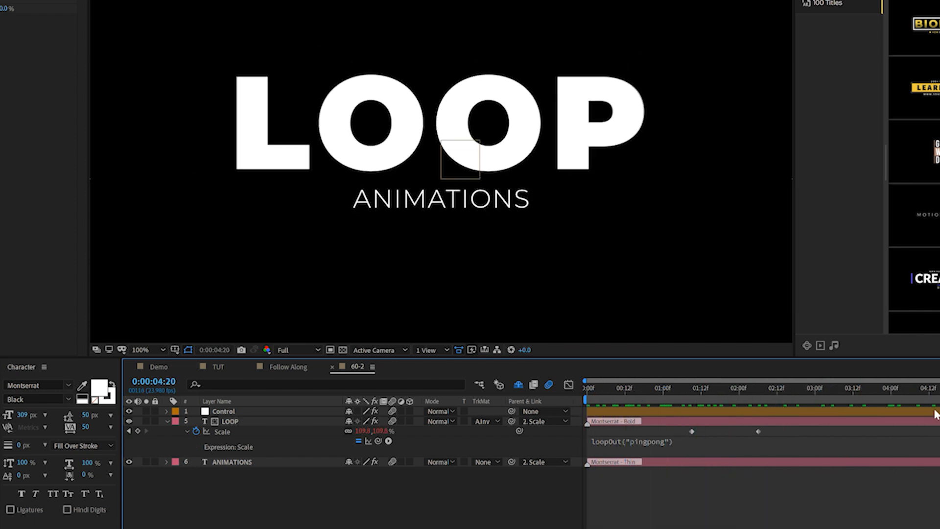
key("Home")
key("space")
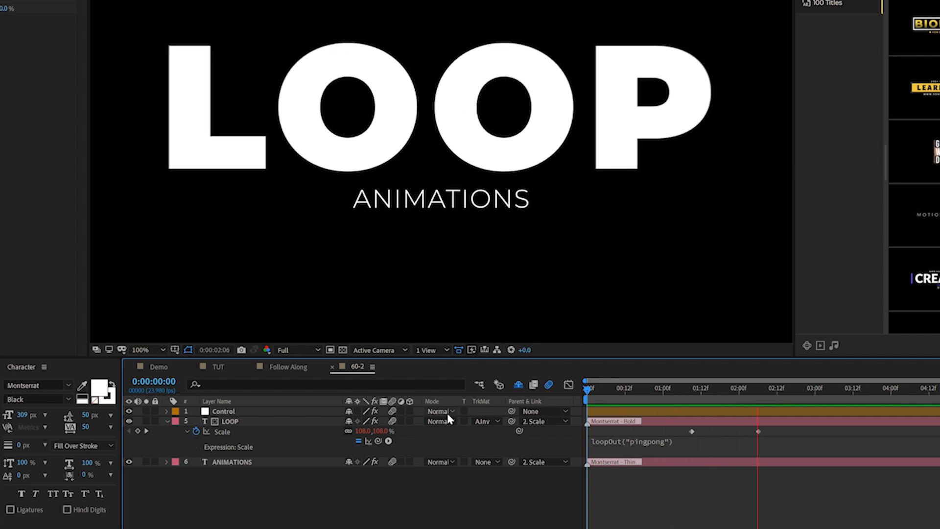
key("space")
Move the LOOP layer's second Scale keyframe to about 0:00:01:16, apply Easy Ease to both keyframes, and preview the faster pulse
left_click_drag(758, 431, 673, 438)
key("F9")
left_click_drag(677, 387, 542, 394)
key("Home")
key("space")
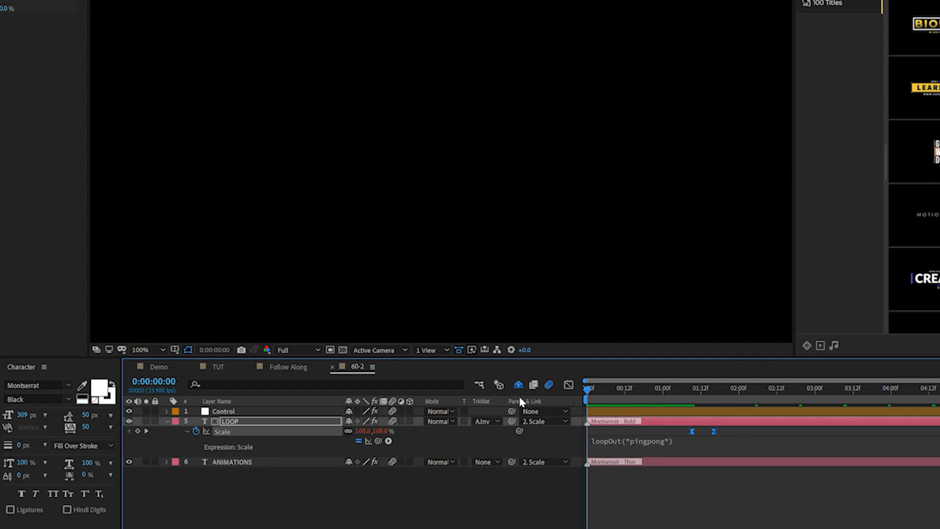
Shift the LOOP layer's two Scale keyframes earlier, to about 0:00:00:16 and 0:00:01:04, and play back the pulse
left_click(691, 437)
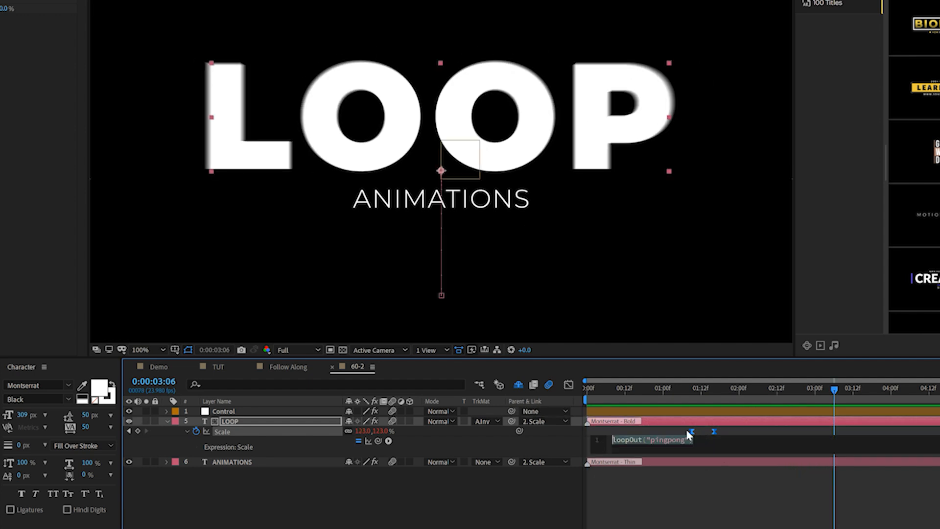
left_click_drag(692, 431, 681, 429)
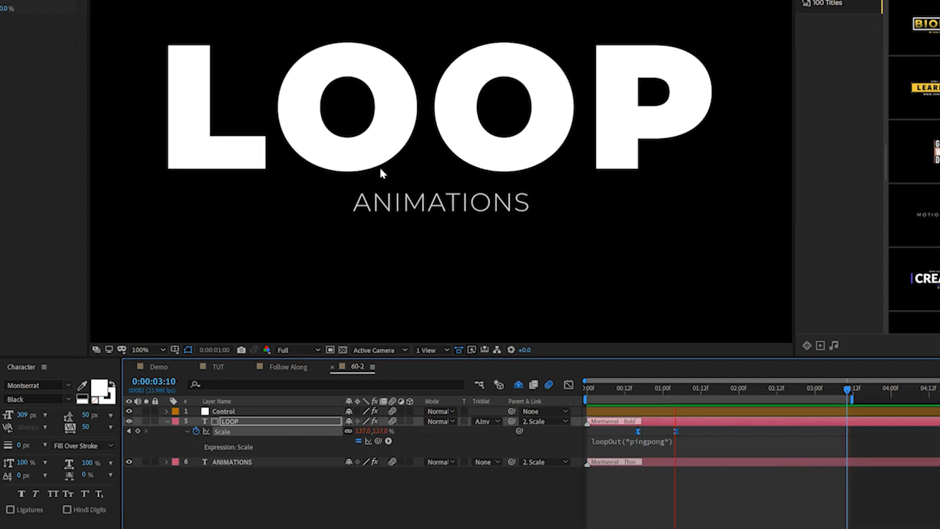
Make the ANIMATIONS text layer 3D and keyframe its X Rotation from 0° at 0:00:01:04 to 70° at 0:00:01:19
left_click(276, 463)
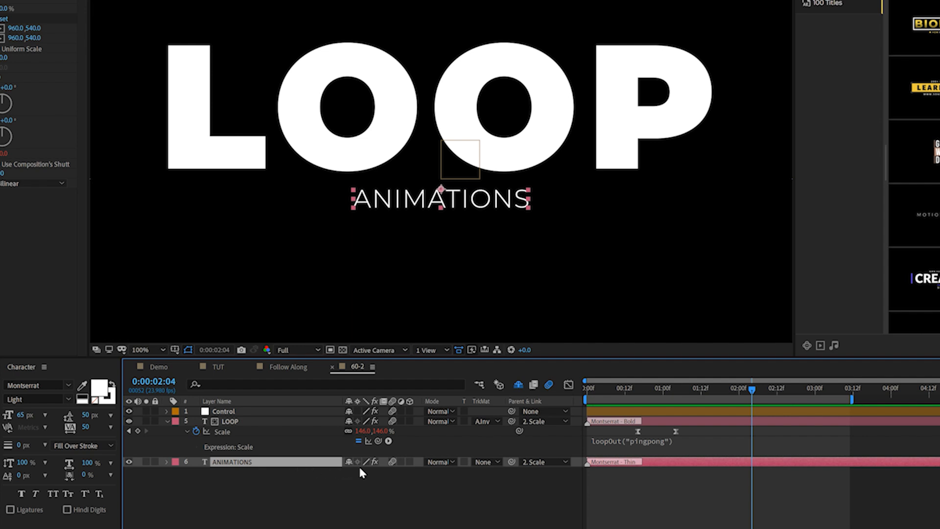
left_click(407, 461)
key("r")
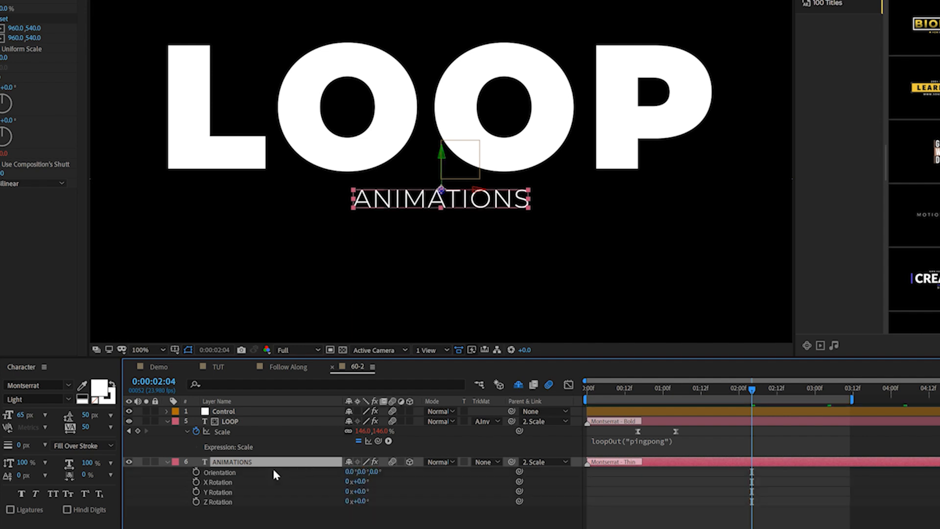
key("space")
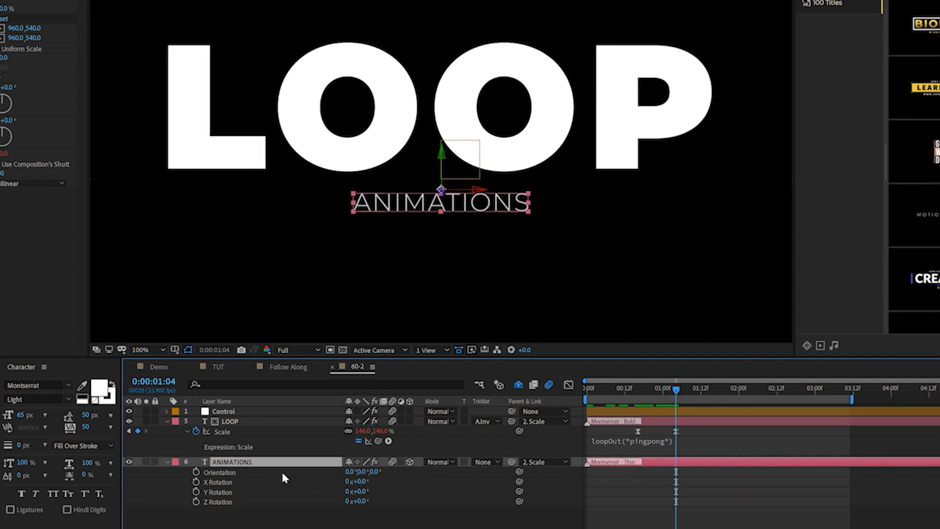
left_click_drag(678, 390, 724, 389)
left_click_drag(362, 481, 403, 488)
Add the expression loopOut("pingpong") to the ANIMATIONS layer's X Rotation, preview the motion from the start, and select its two keyframes
key("alt+shift+equal")
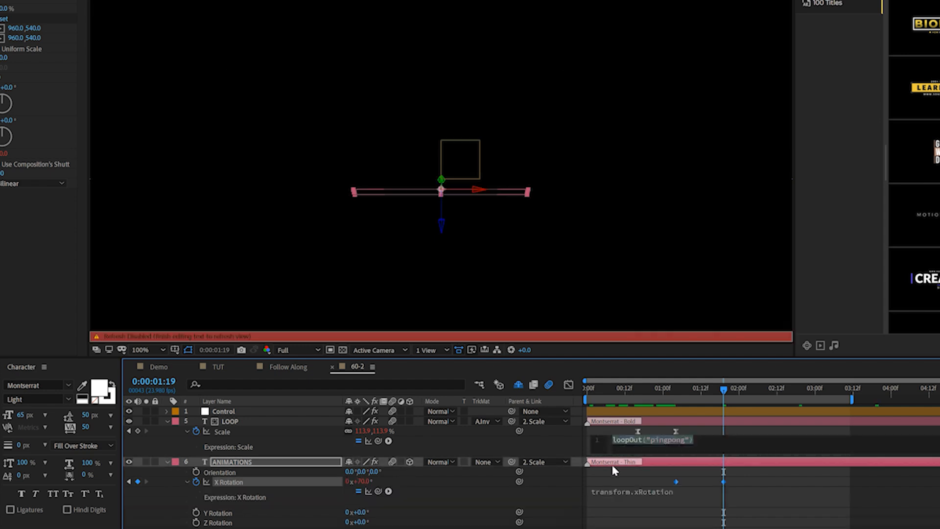
left_click_drag(723, 389, 569, 392)
key("space")
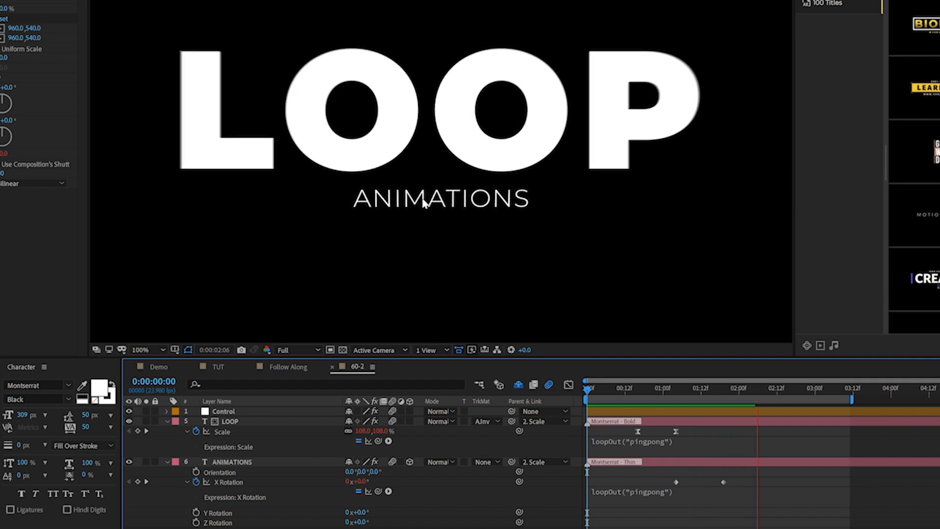
left_click_drag(756, 473, 649, 486)
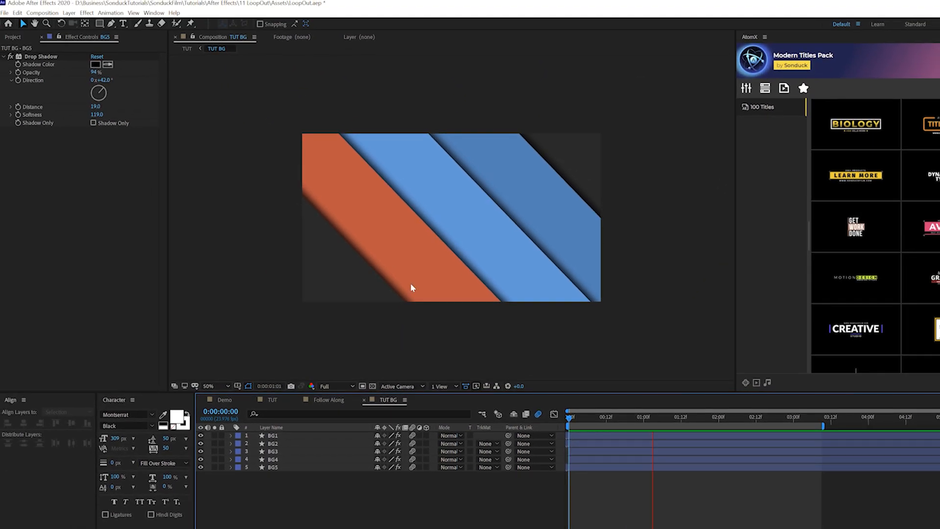
In the TUT BG composition, add Position keyframes at 0:00:00:00 to all five layers, BG1 through BG5
key("ctrl+a")
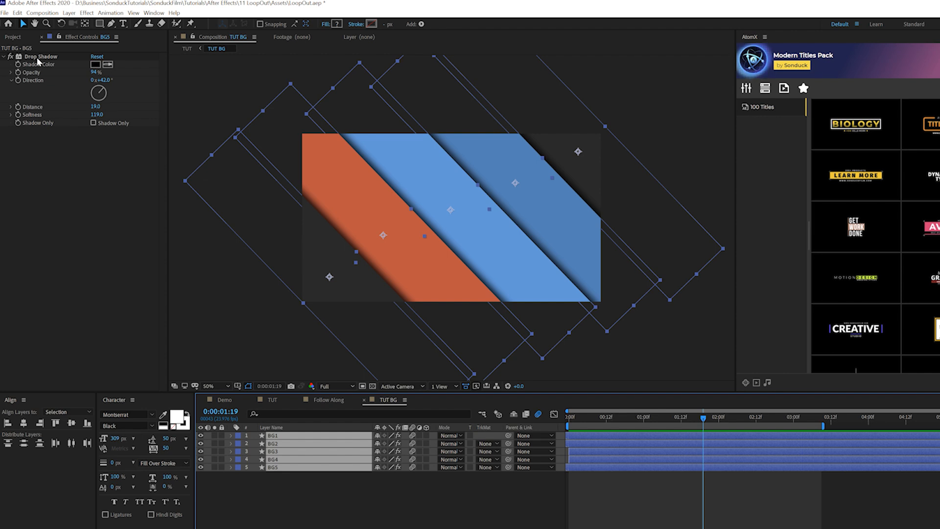
key("period")
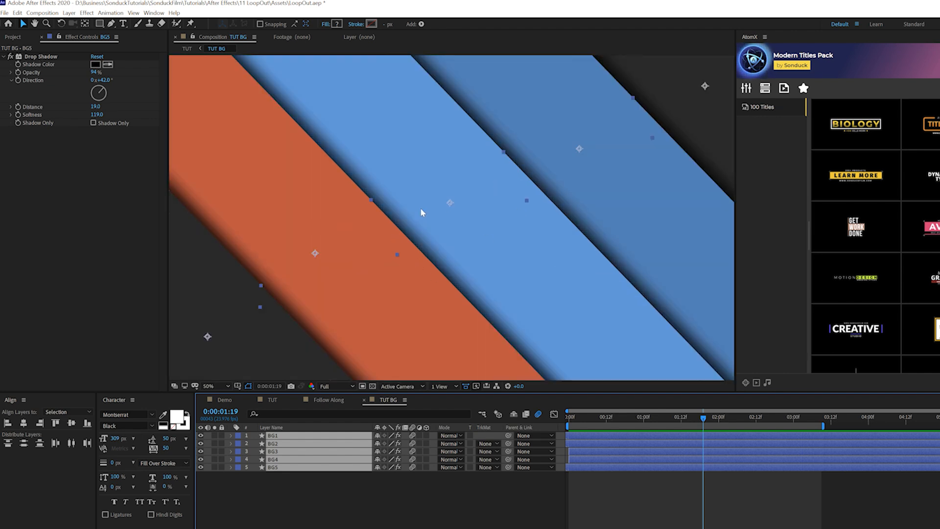
key("comma")
left_click(215, 387)
left_click(218, 394)
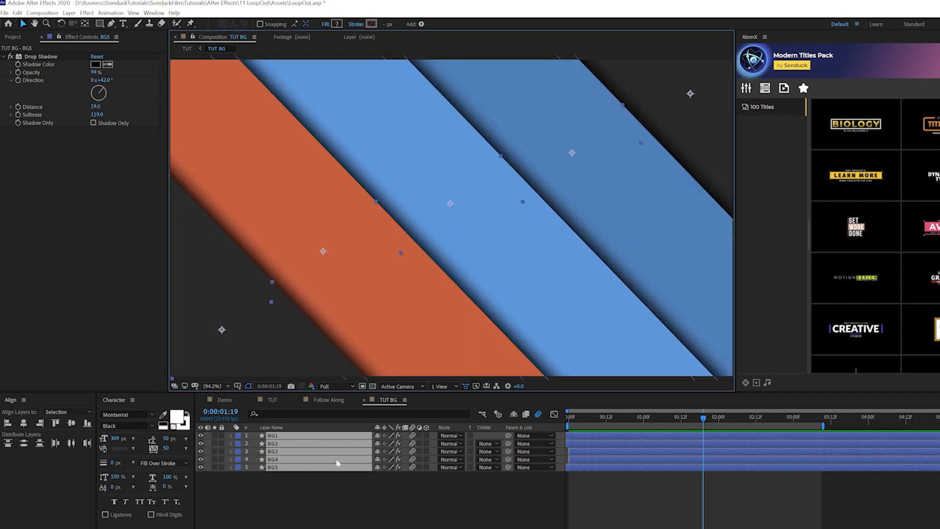
left_click(441, 494)
left_click_drag(271, 500, 296, 425)
key("p")
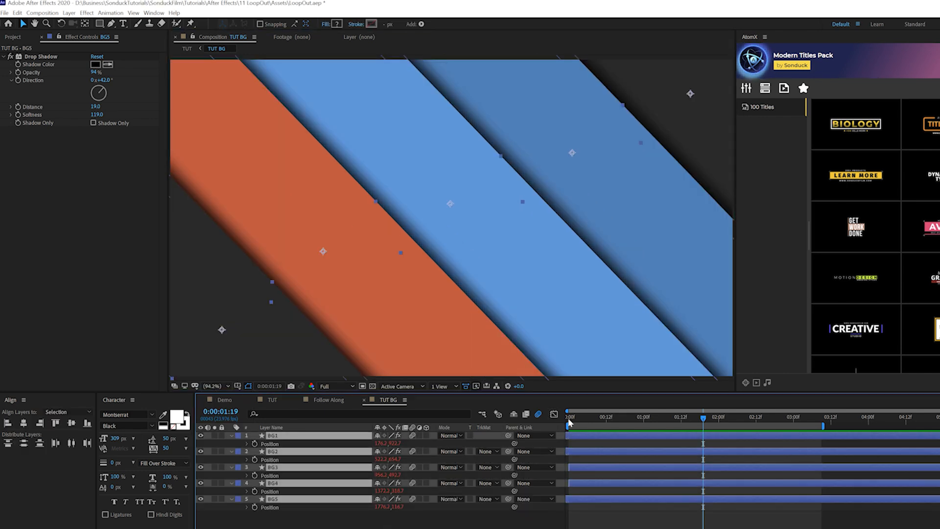
key("space")
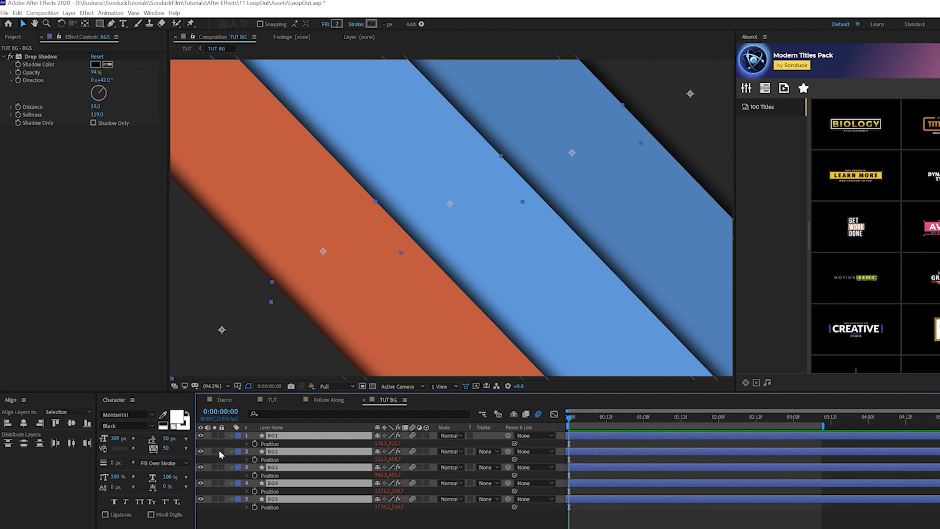
left_click(254, 444)
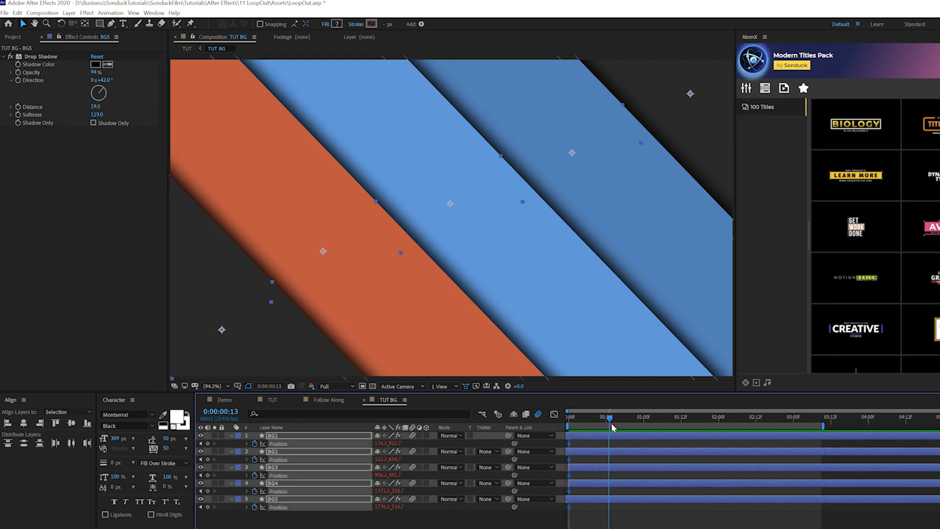
At 0:00:00:14, keyframe BG1 through BG5 at X positions of about 187, 582, 1042, 1292 and 1680, leaving their Y values as is
key("ctrl+shift+a")
mouse_move(381, 443)
left_mouse_down()
mouse_move(329, 443)
mouse_move(366, 440)
left_mouse_up()
left_click_drag(366, 439, 383, 441)
left_click_drag(382, 459, 400, 452)
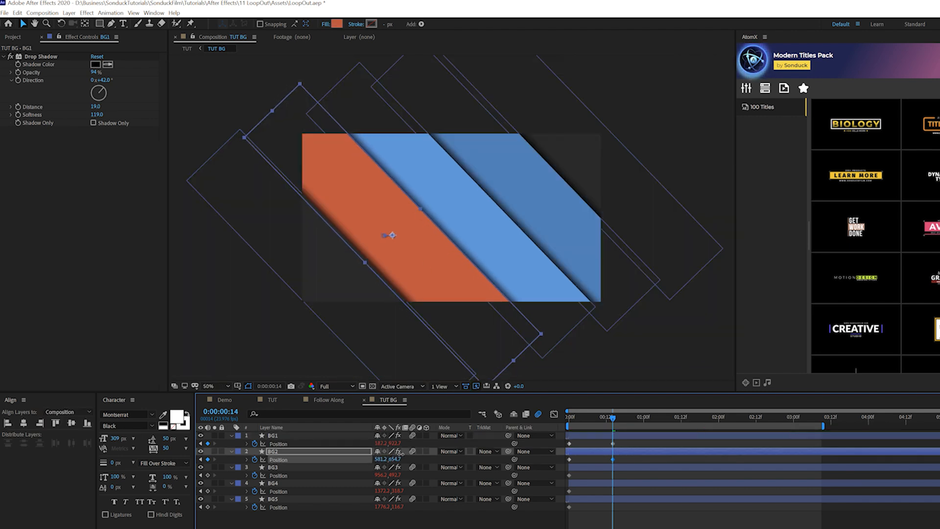
left_click_drag(384, 507, 338, 505)
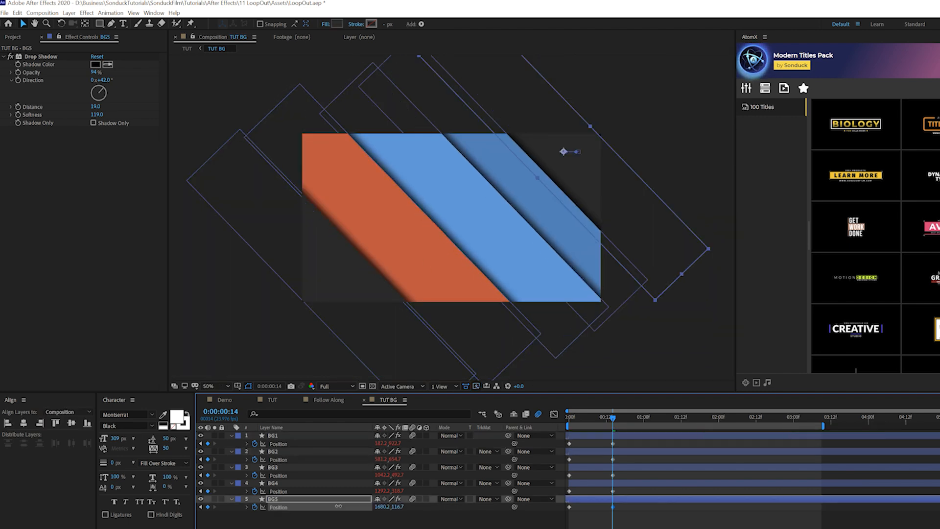
Add the expression loopOut("pingpong") to the BG layers' Position and preview the looping stripes behind the title in the TUT composition
key("ctrl+shift+a")
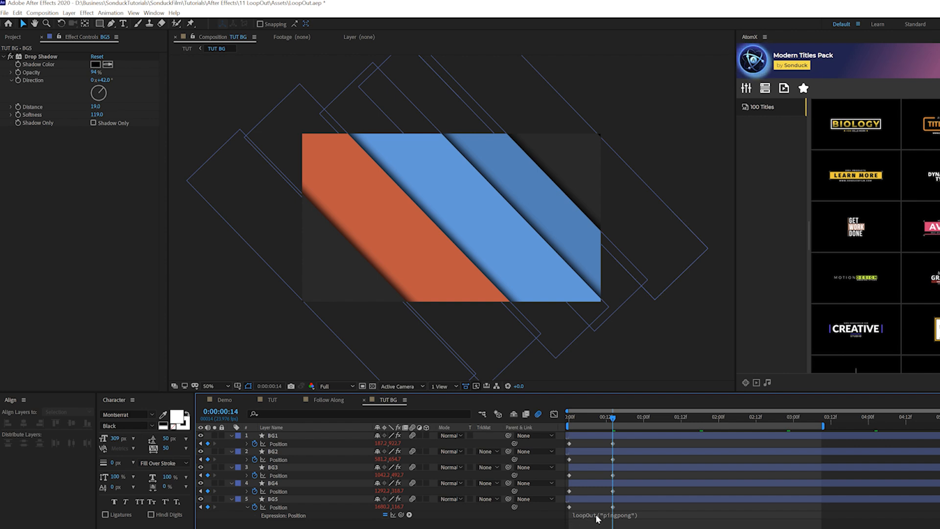
left_click_drag(624, 444, 544, 526)
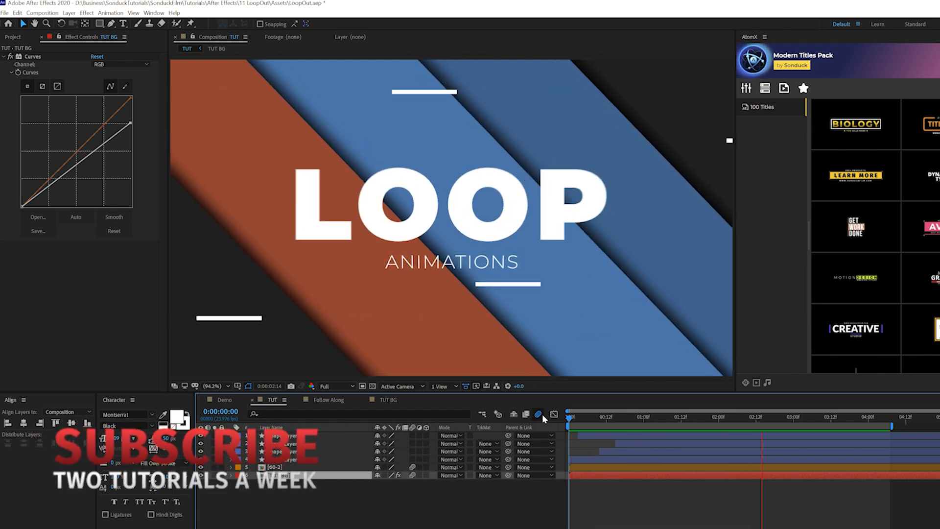
left_click(380, 525)
key("space")
Add an adjustment layer above all layers of the TUT composition and apply the CC Lens effect to it
left_click(69, 12)
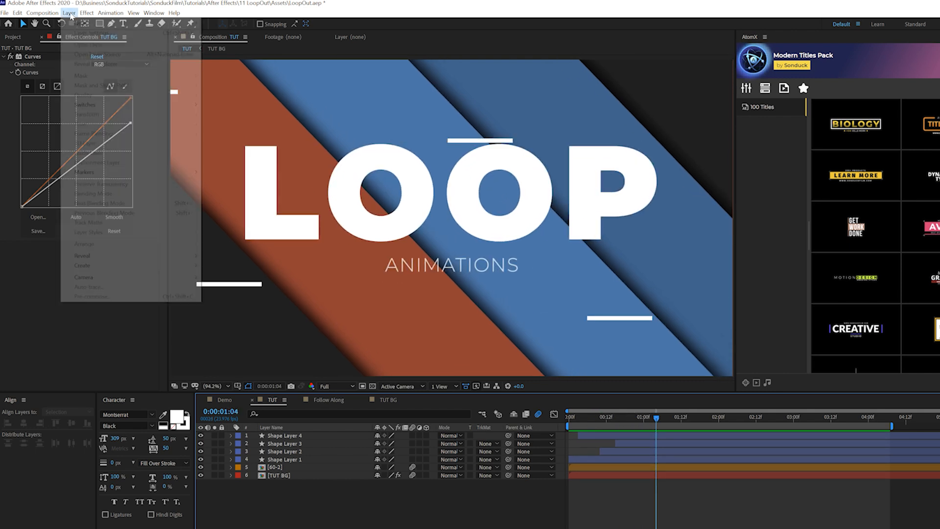
mouse_move(78, 23)
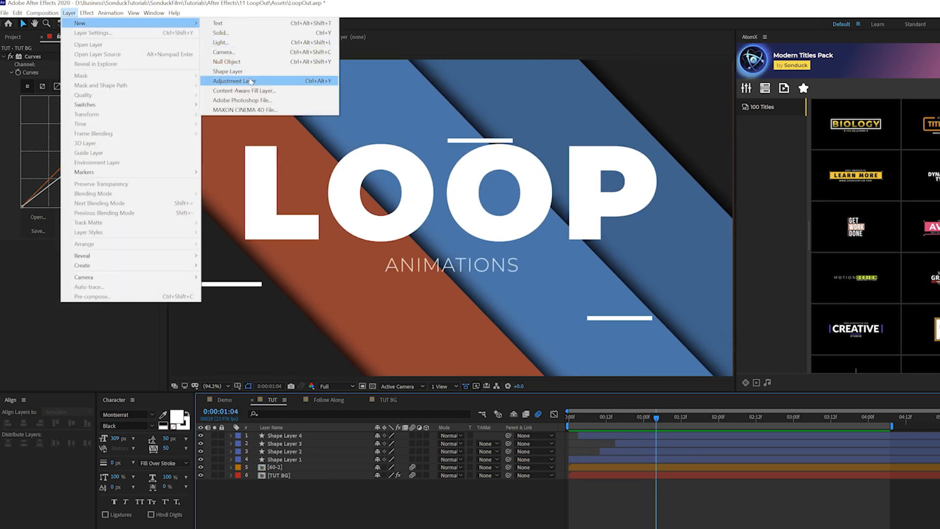
left_click(250, 82)
left_click(86, 14)
mouse_move(99, 123)
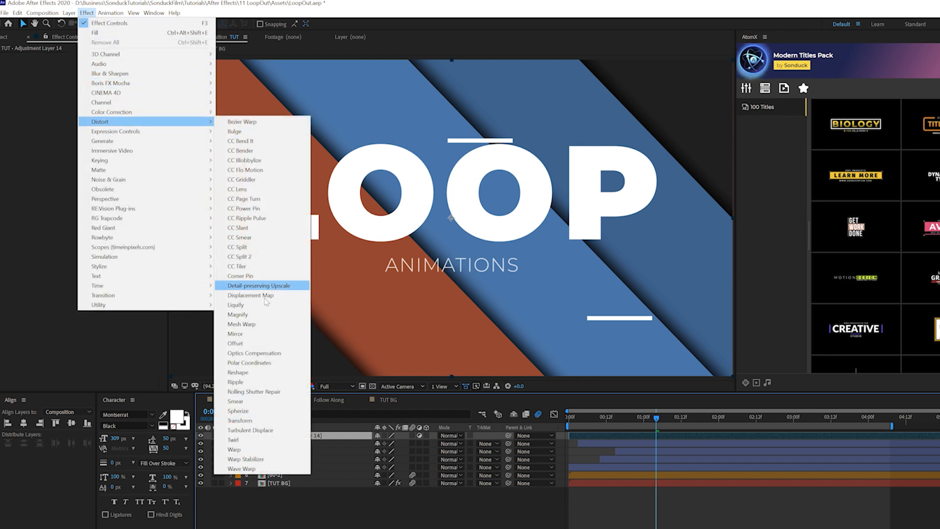
left_click(238, 190)
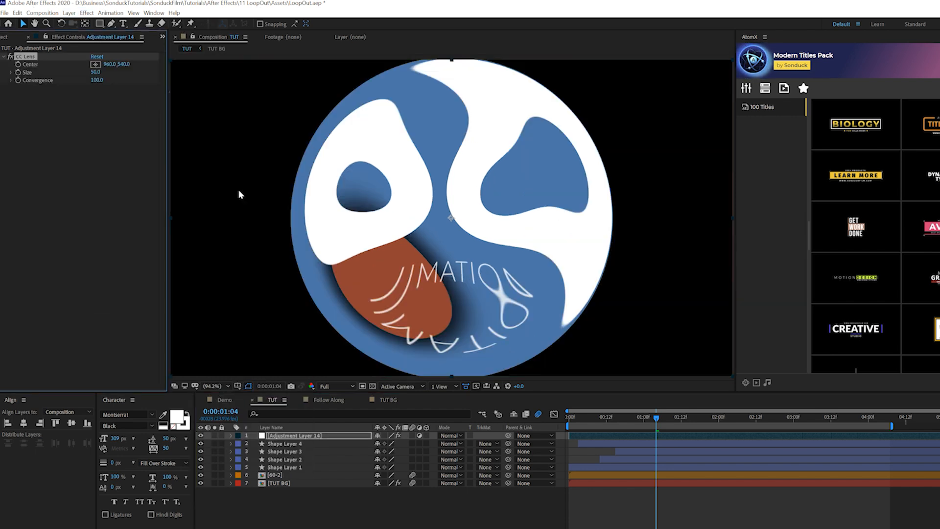
Keyframe the CC Lens Size from 272 at 0:00:00:00 to 182 at 0:00:00:16
left_click_drag(94, 73, 207, 82)
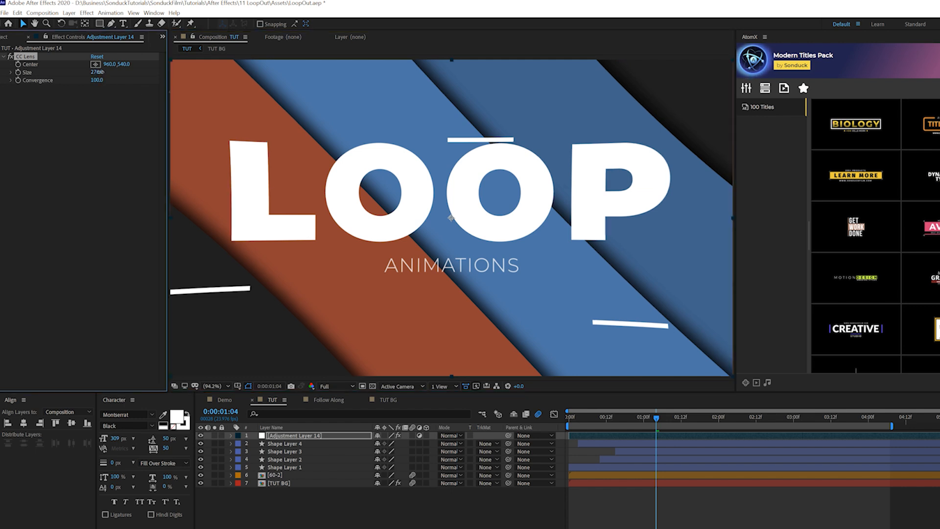
left_click(573, 416)
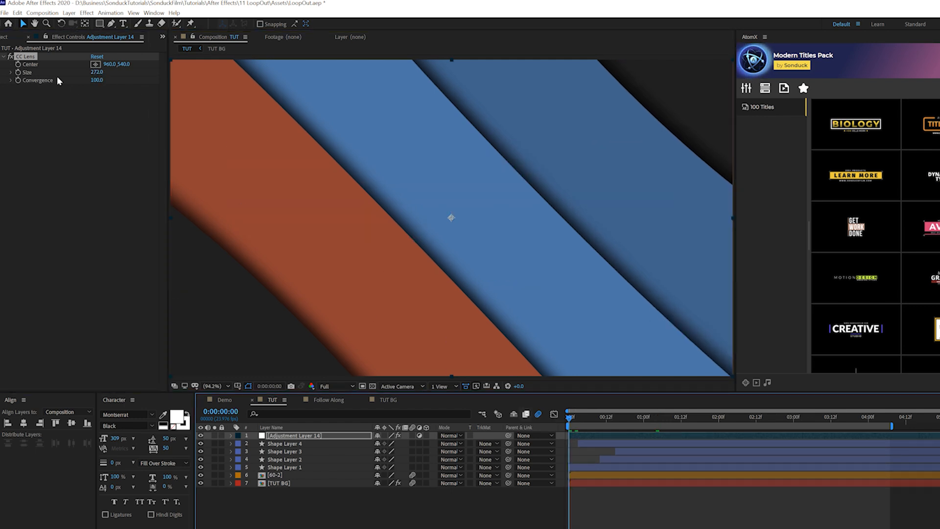
left_click(19, 74)
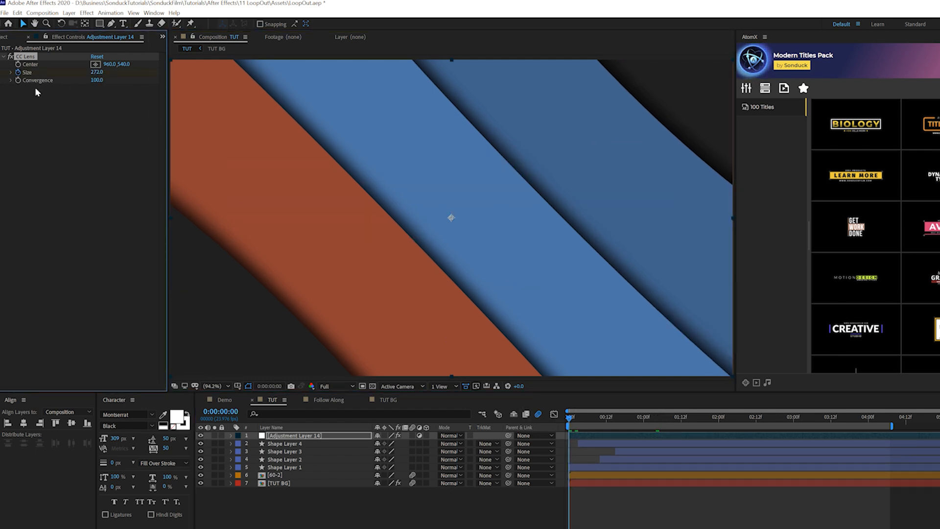
left_click_drag(585, 420, 619, 421)
left_click_drag(98, 73, 61, 79)
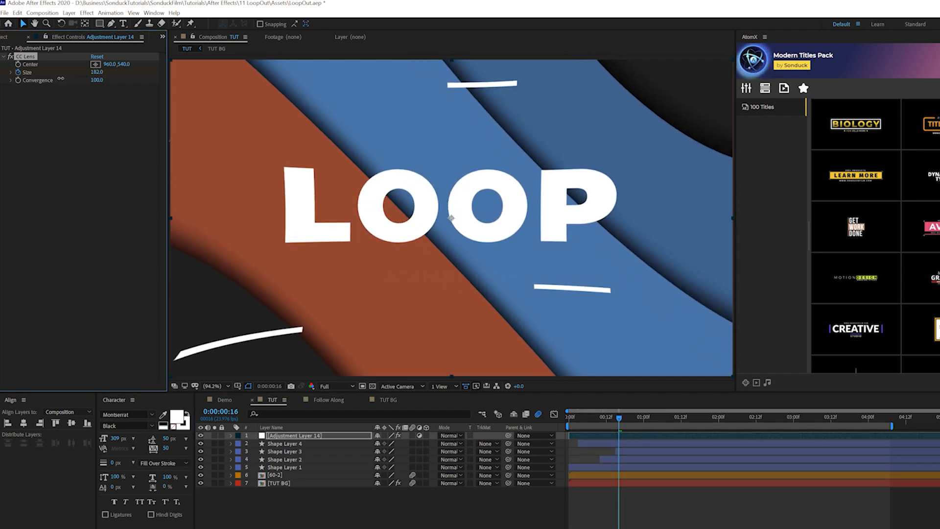
Add the expression loopOut("pingpong") to the CC Lens Size, select its two keyframes, and play back the lens pulse
left_click(18, 73, "alt")
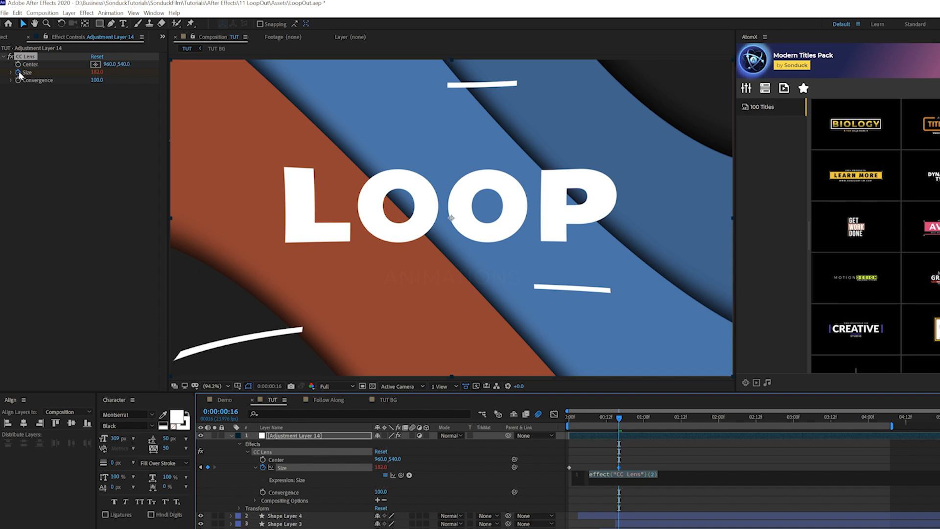
type("loo")
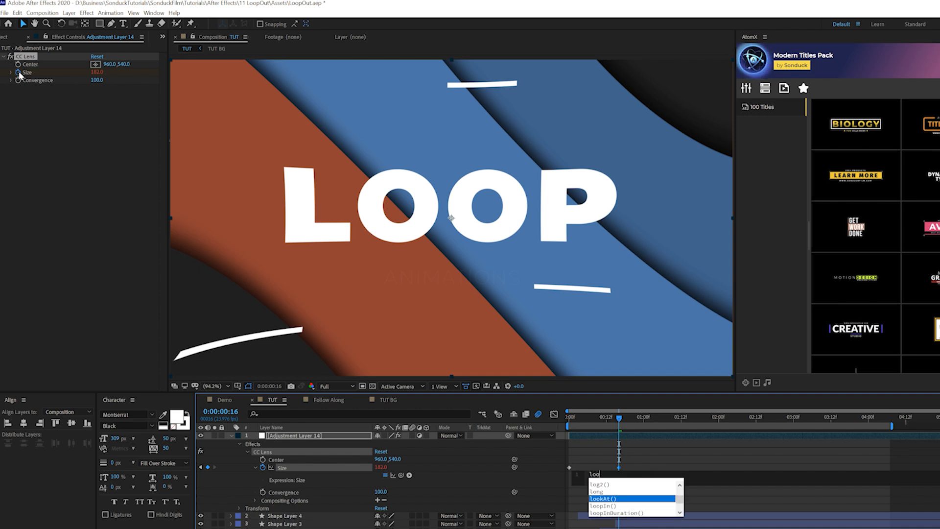
type("\"")
left_click_drag(640, 454, 552, 483)
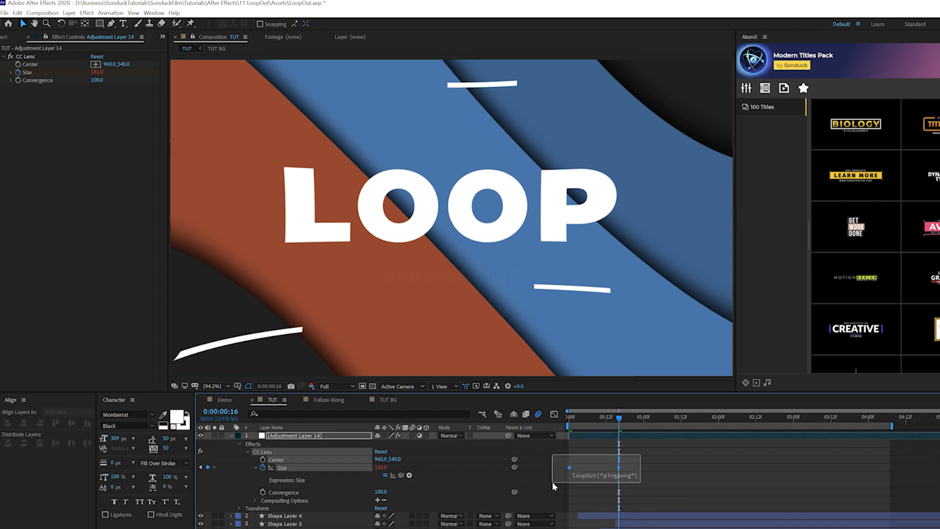
key("space")
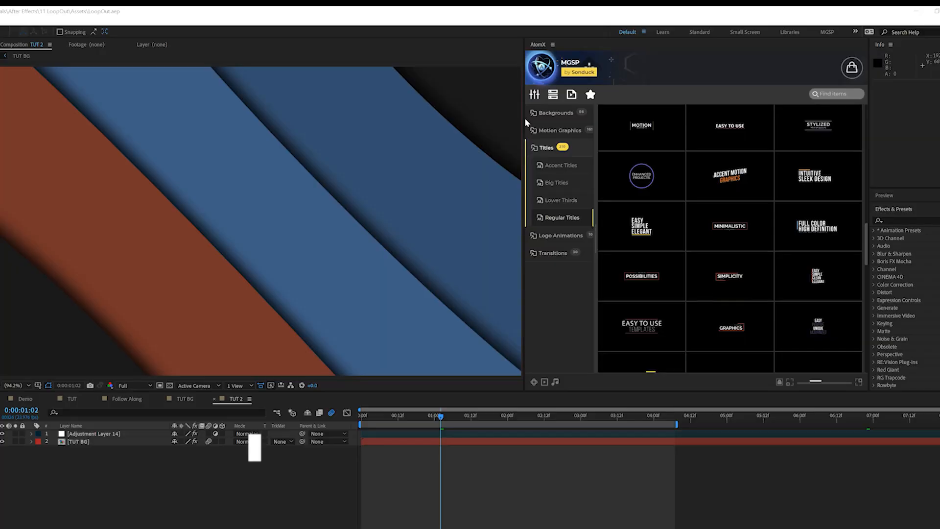
Apply Title 85 from the MGSP pack's Regular Titles to the TUT 2 composition and play it back
mouse_move(676, 242)
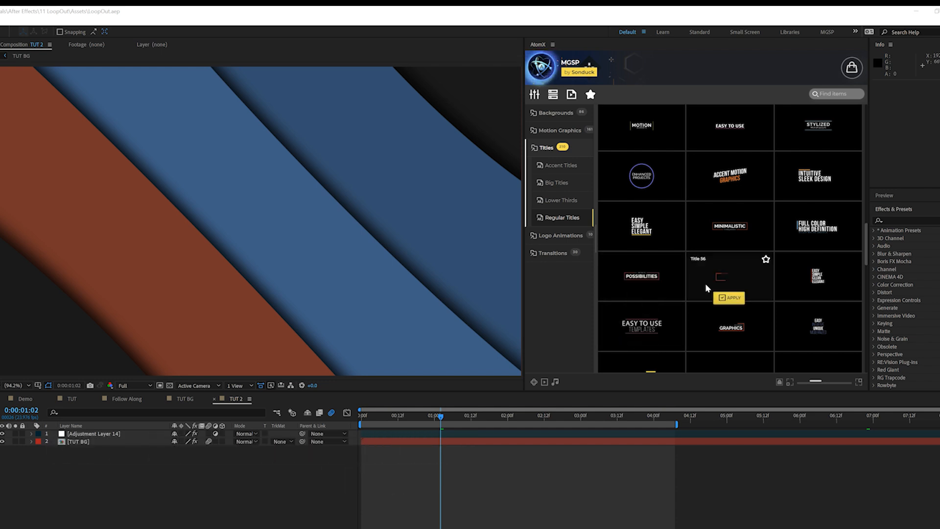
scroll(730, 281, "down", 3)
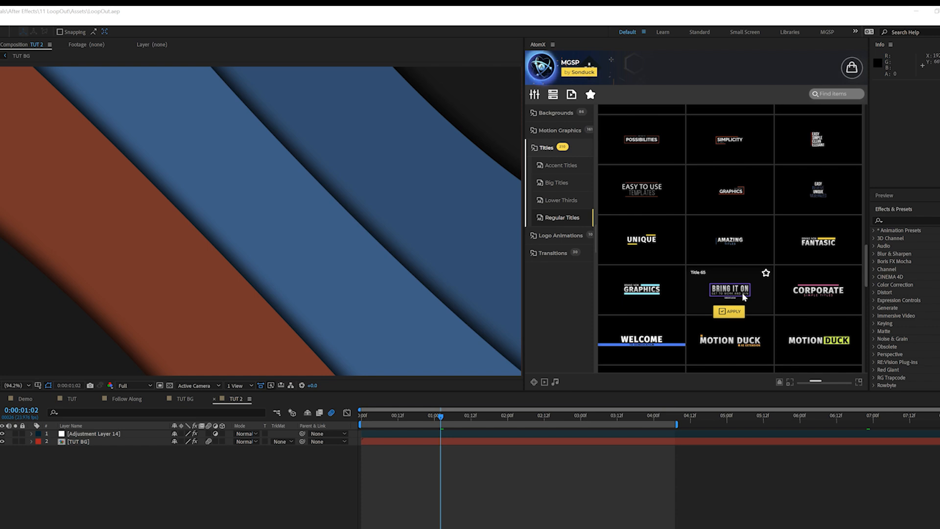
scroll(738, 289, "down", 3)
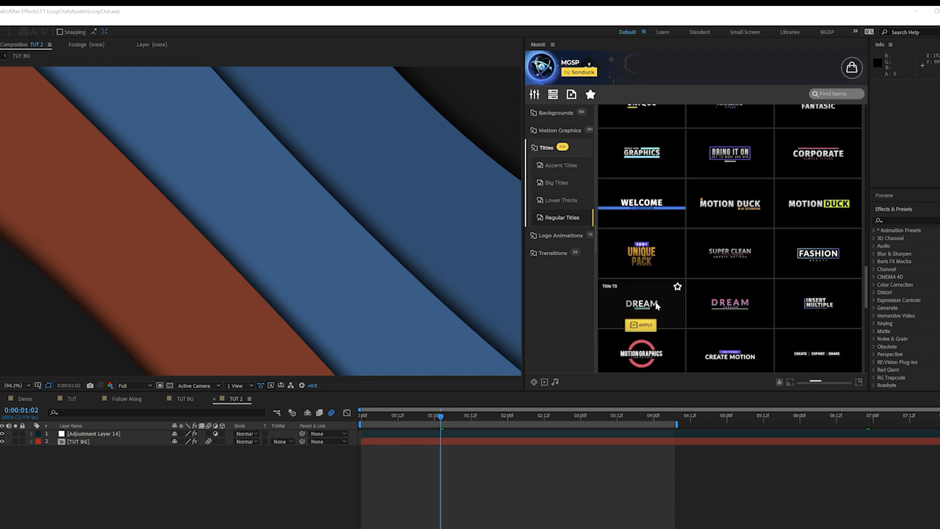
scroll(657, 305, "down", 6)
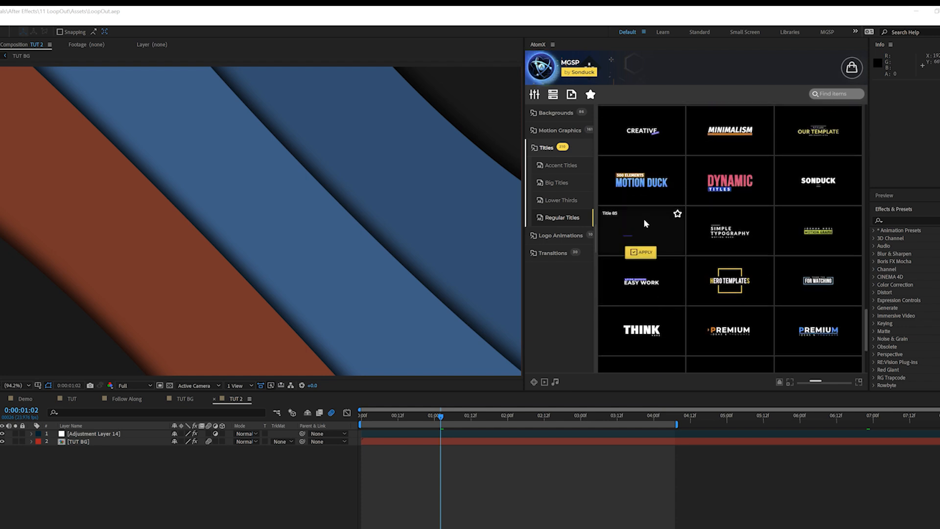
left_click(642, 253)
key("space")
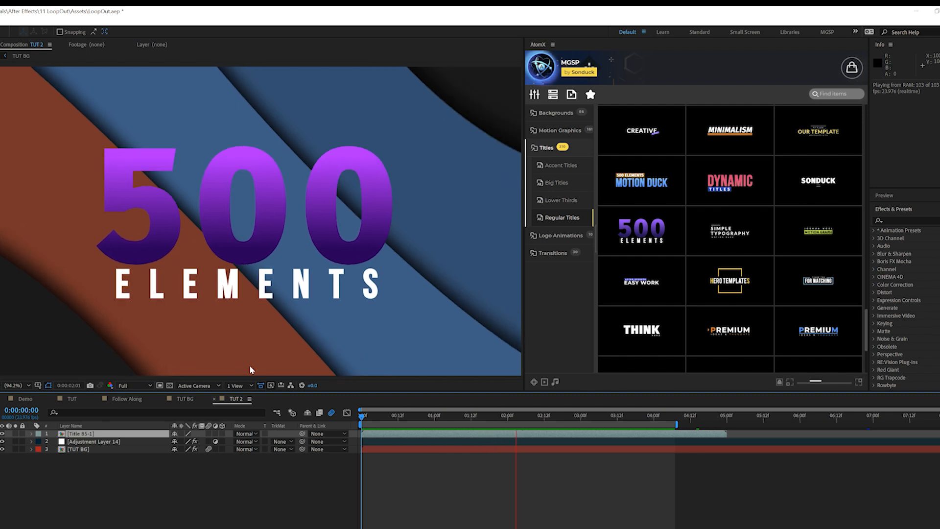
In the Title 85-1 composition, change the text to LOOP and EXPRESSIONS and adjust the subtitle's tracking slider
key("space")
double_click(78, 434)
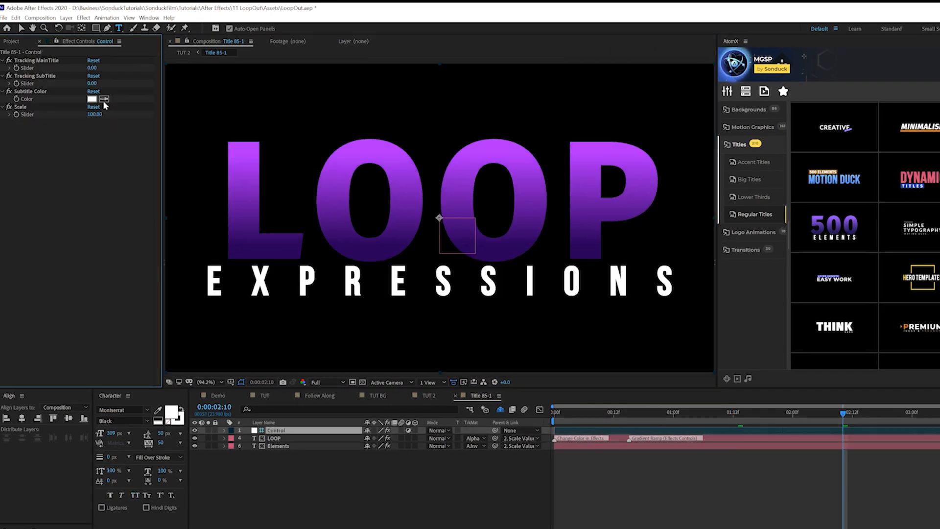
left_click_drag(81, 83, 108, 84)
key("ctrl+Down")
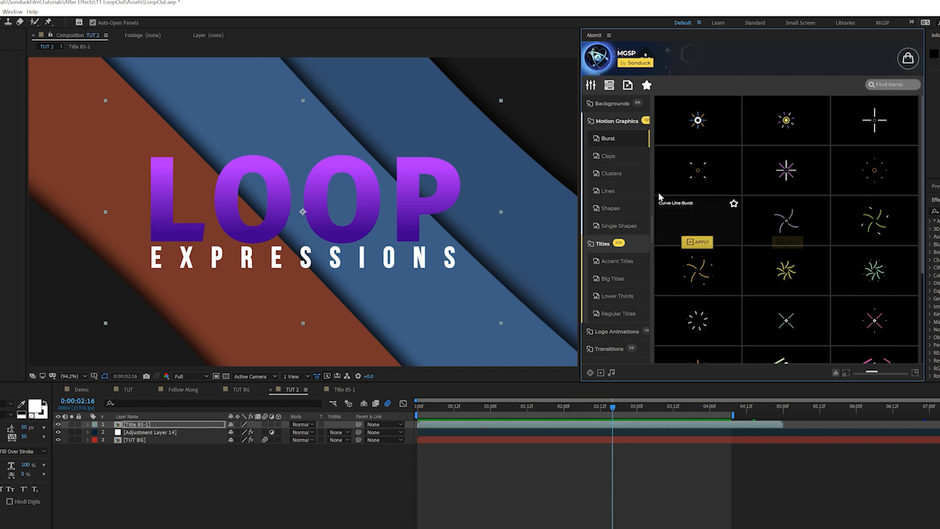
Apply Cluster 42 from the Motion Graphics Clusters to the TUT 2 composition and play back the result
left_click(627, 181)
scroll(783, 216, "down", 3)
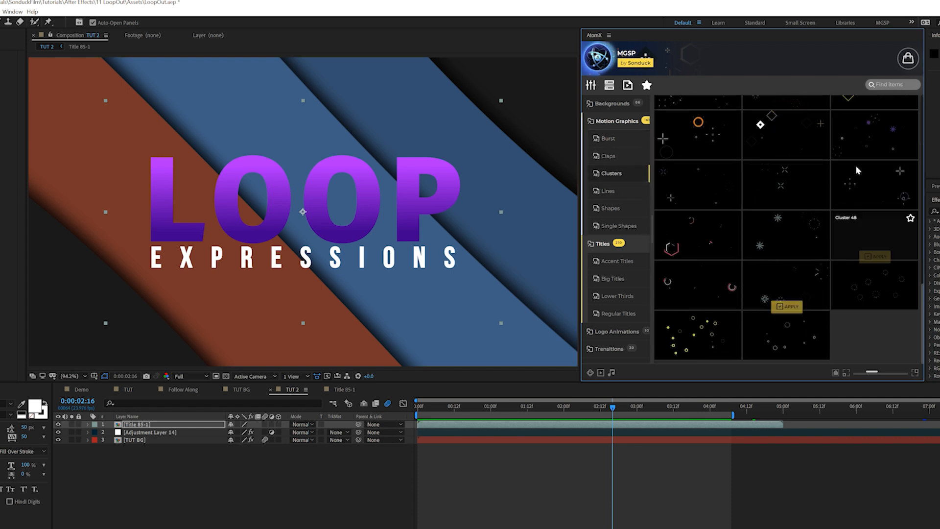
left_click(873, 157)
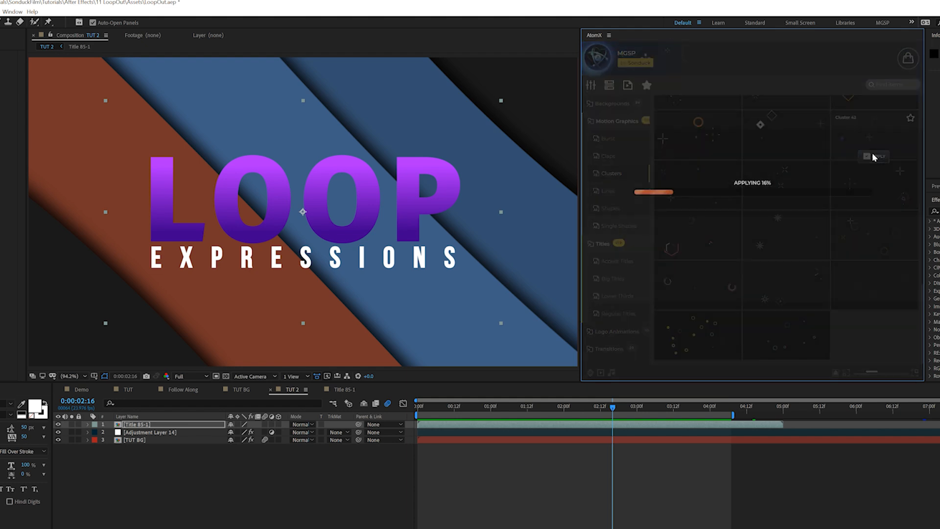
key("space")
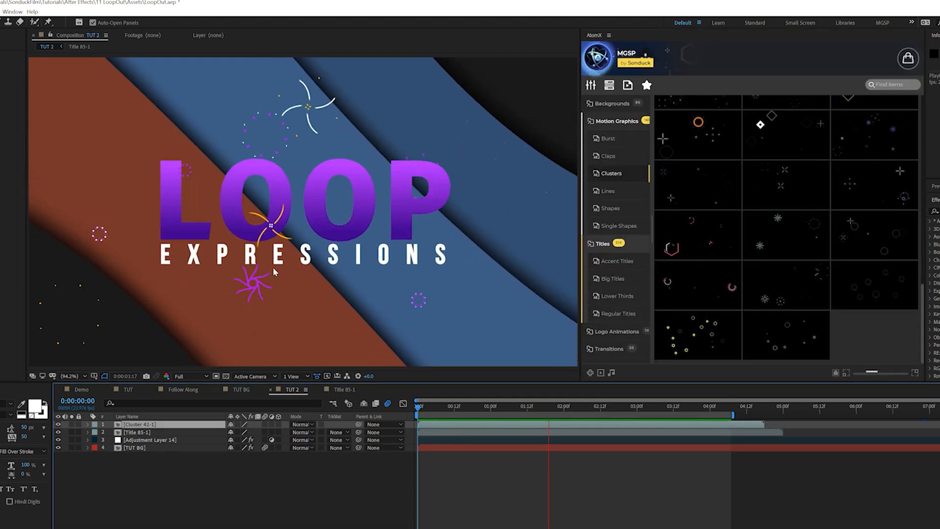